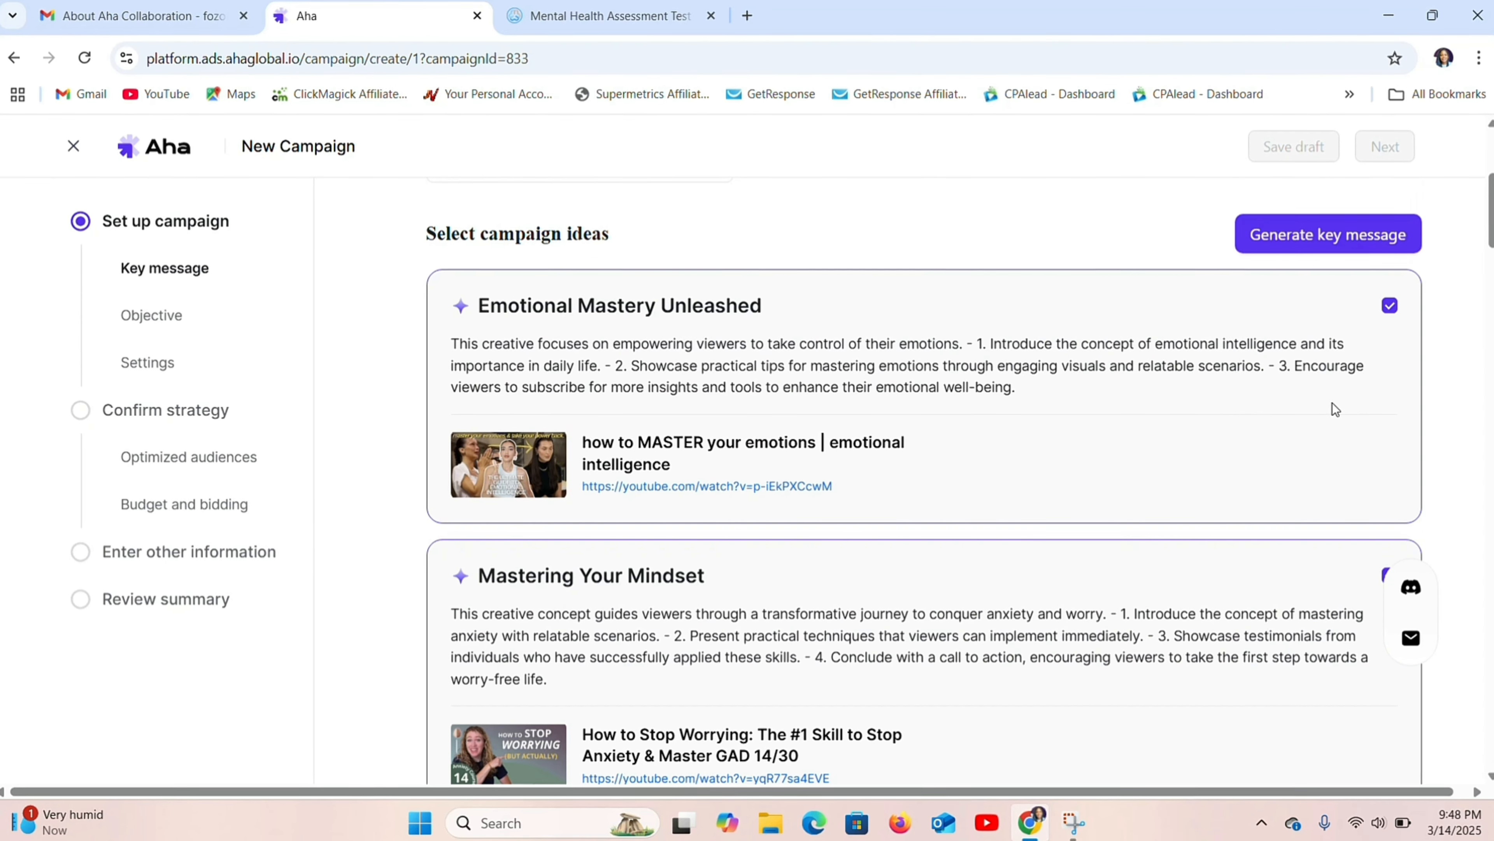
Examine the suggested campaign ideas, from Emotional Mastery Unleashed through The Ticking Time Bomb in Your Head.
scroll(900, 471, "up", 5)
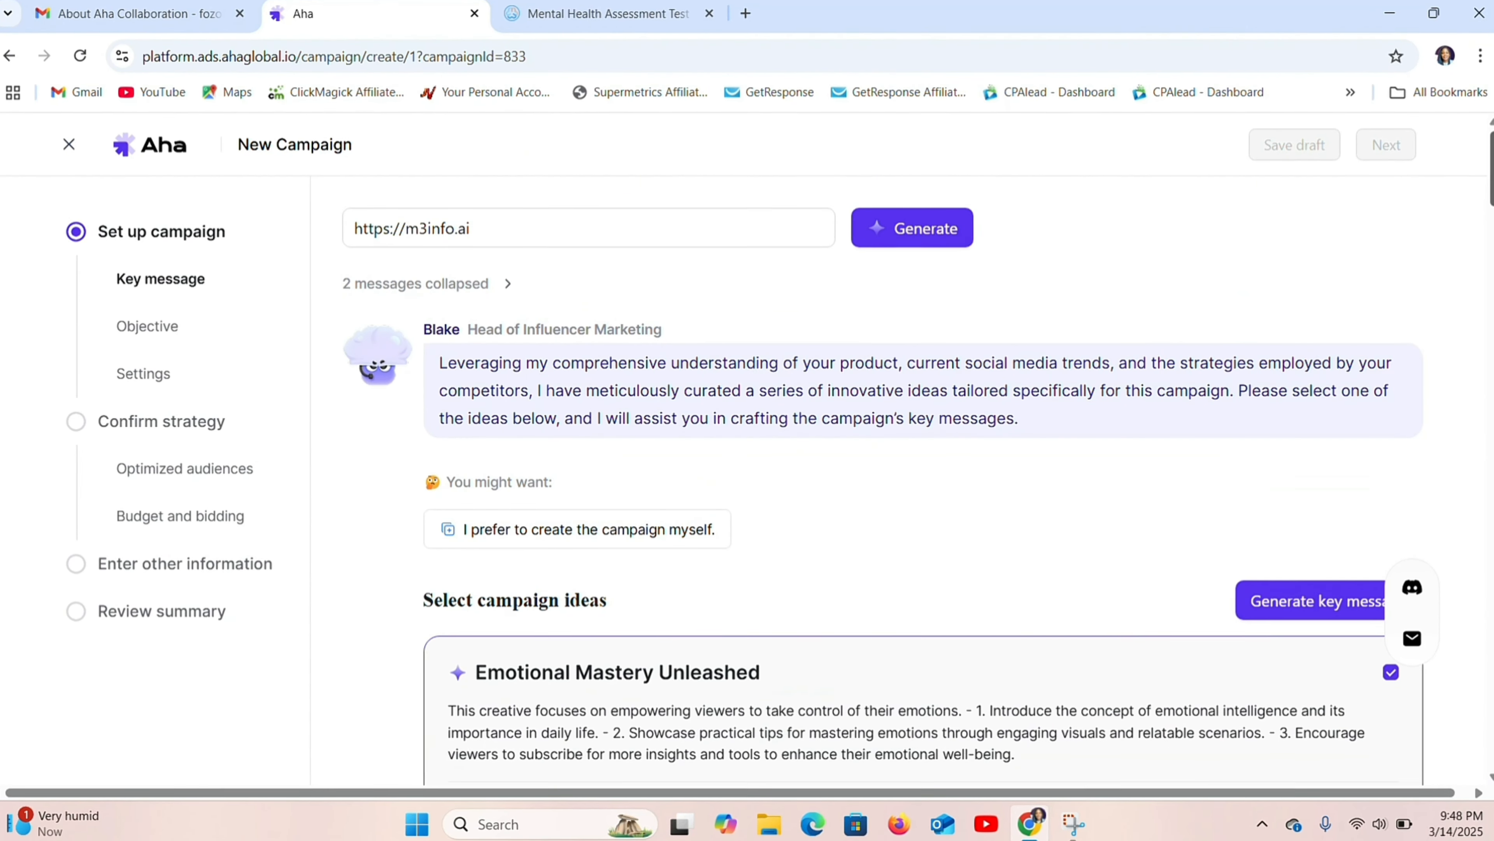
scroll(900, 470, "down", 1)
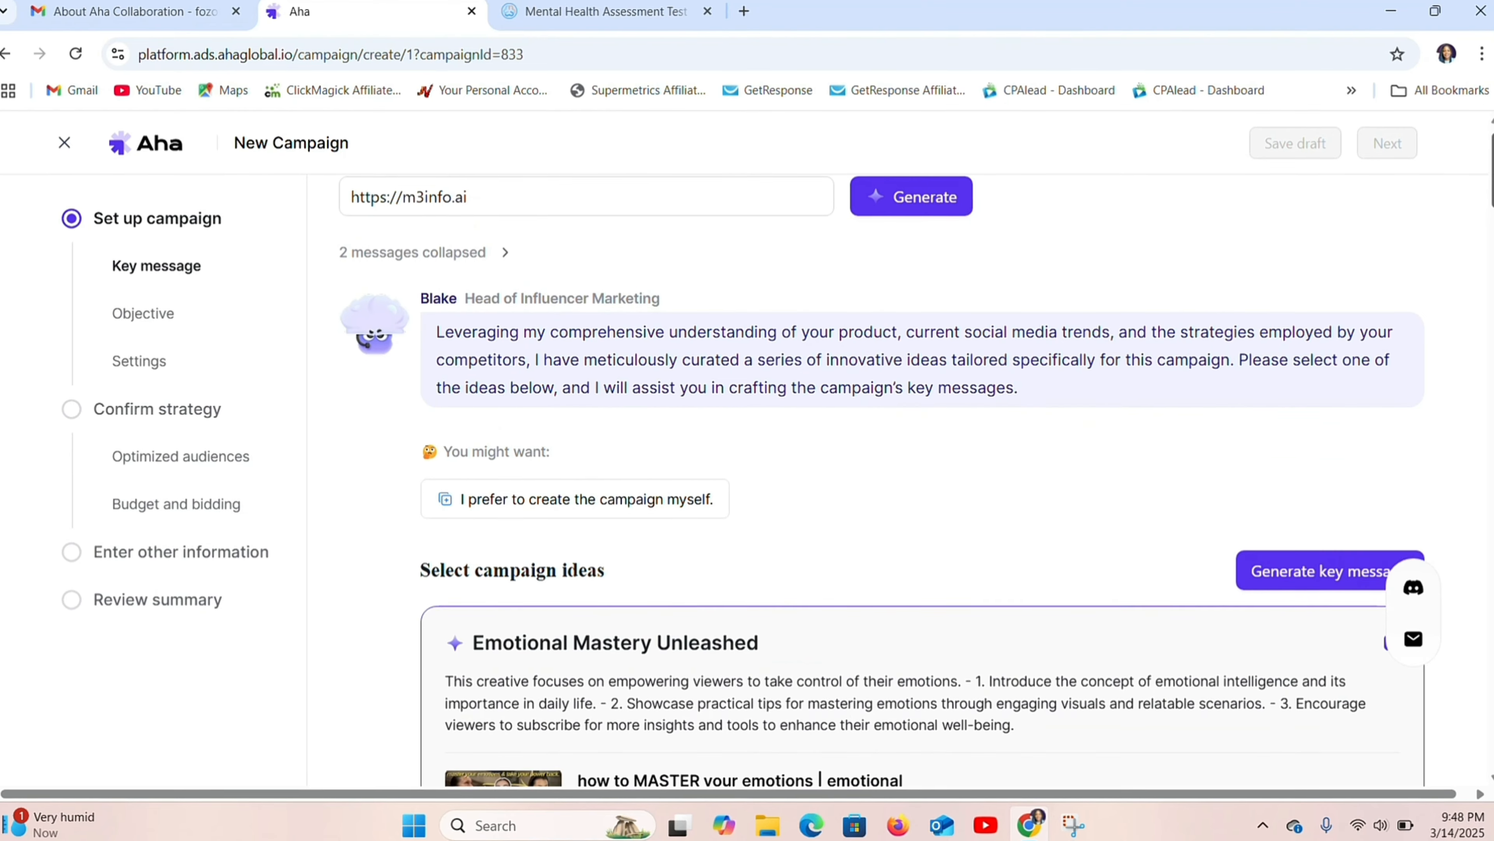
scroll(900, 471, "up", 1)
scroll(900, 471, "down", 1)
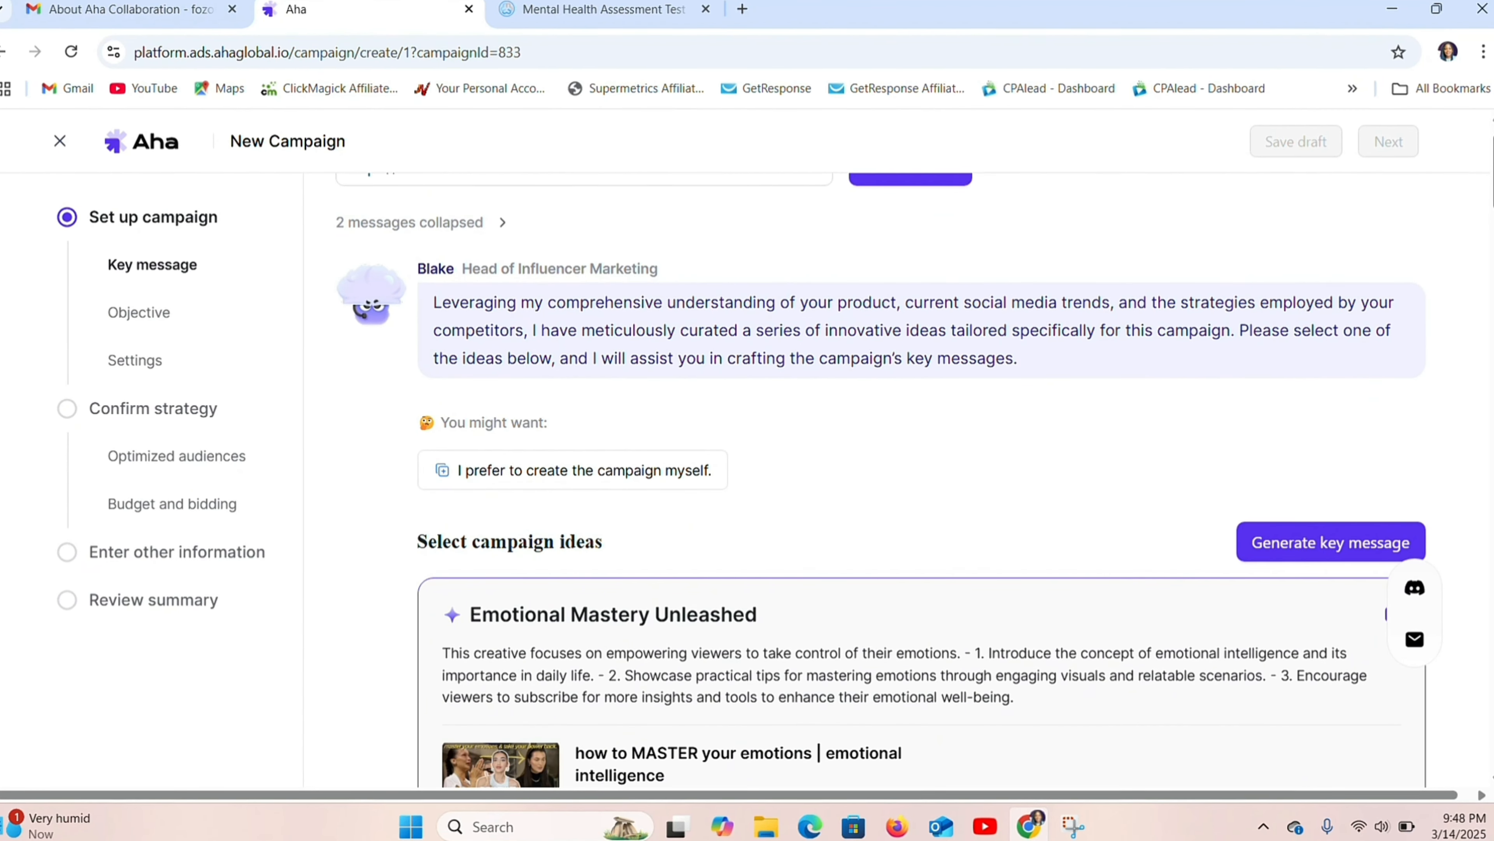
scroll(900, 470, "down", 1)
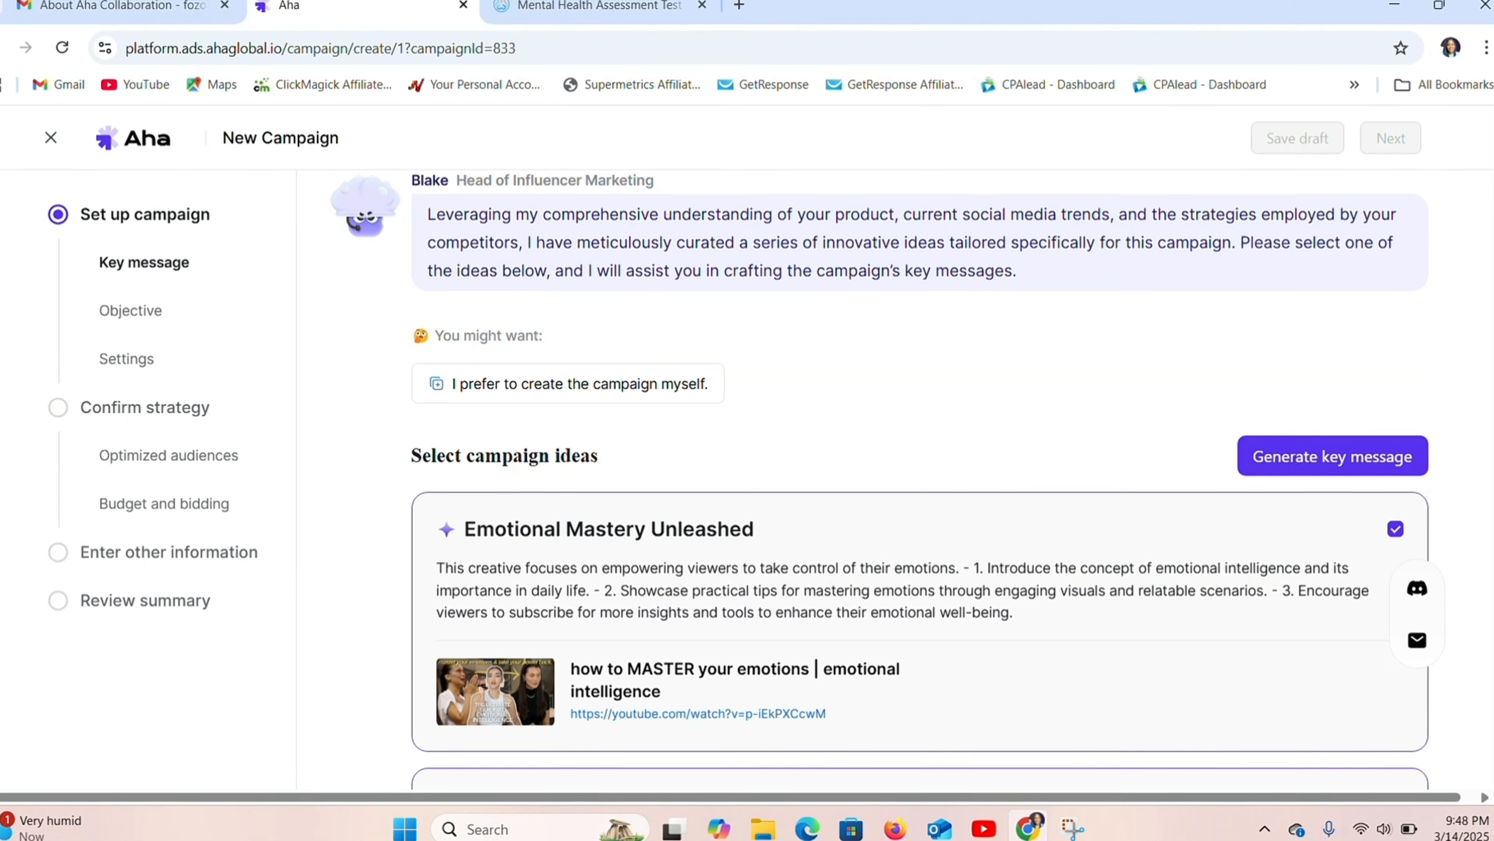
scroll(900, 471, "down", 1)
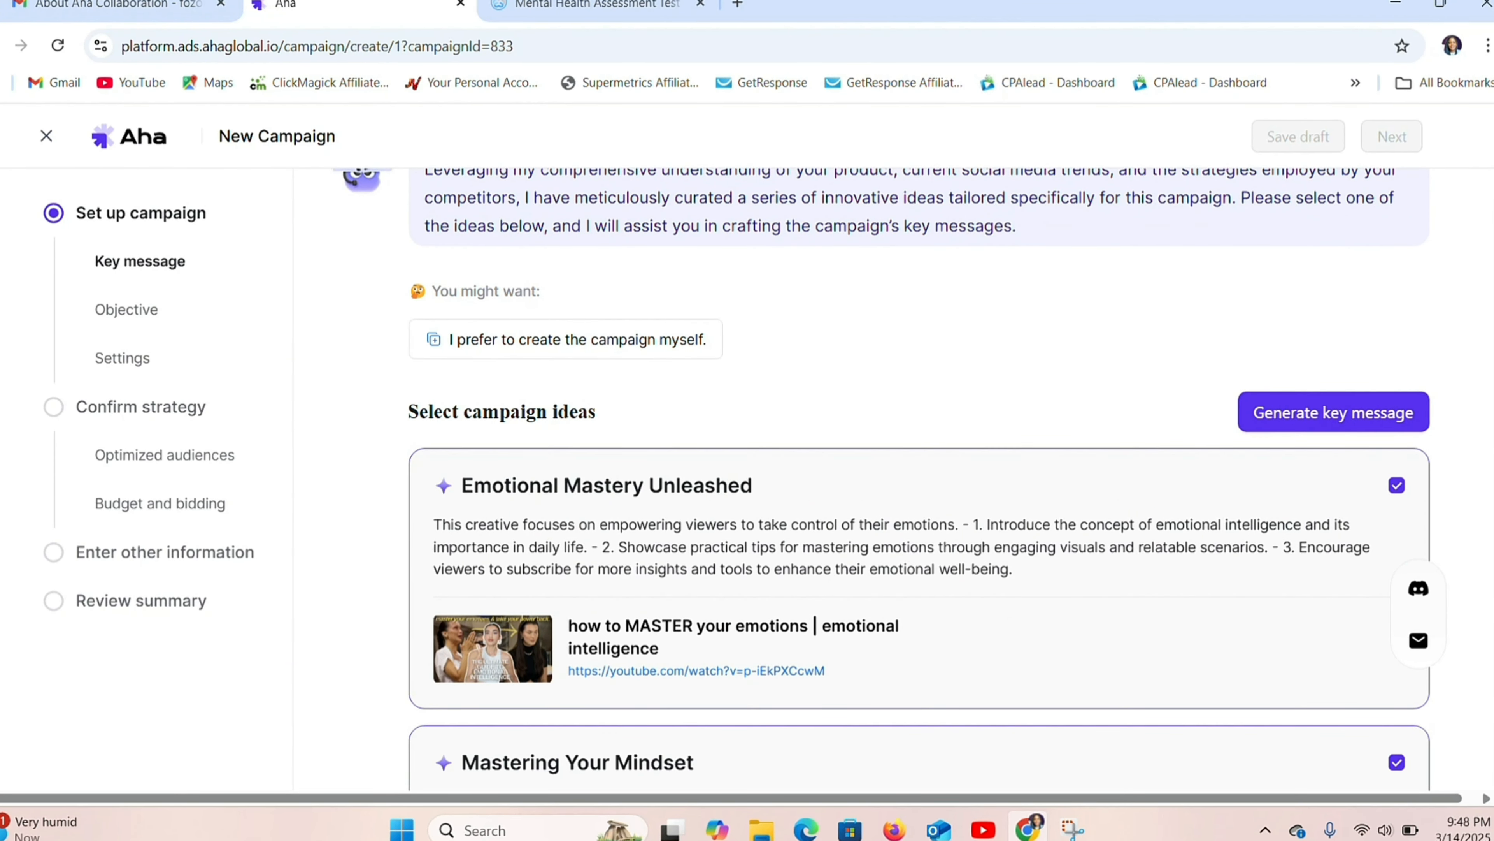
scroll(900, 471, "down", 1)
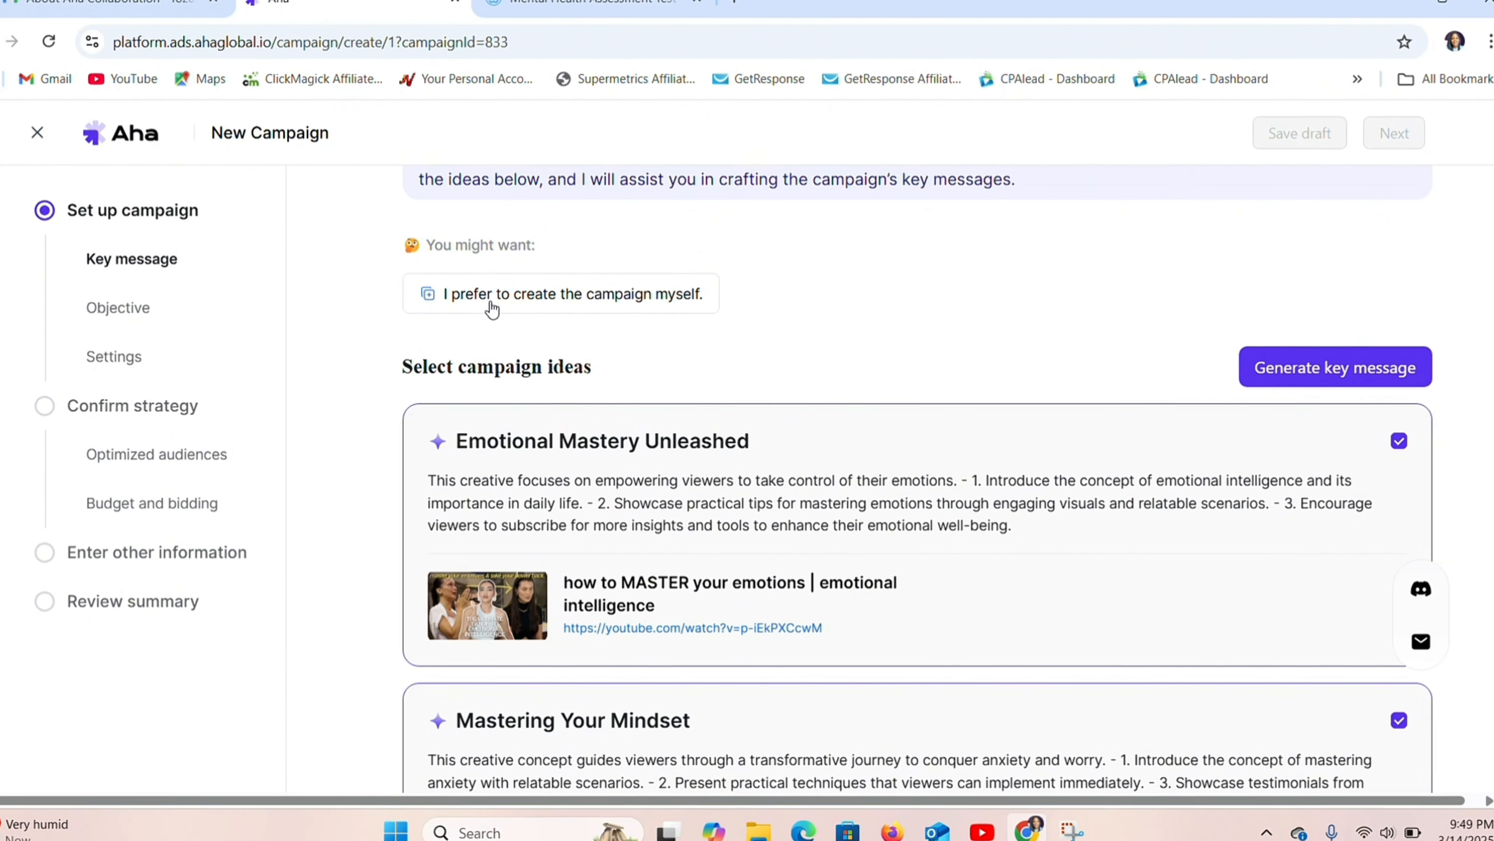
scroll(1474, 261, "down", 1)
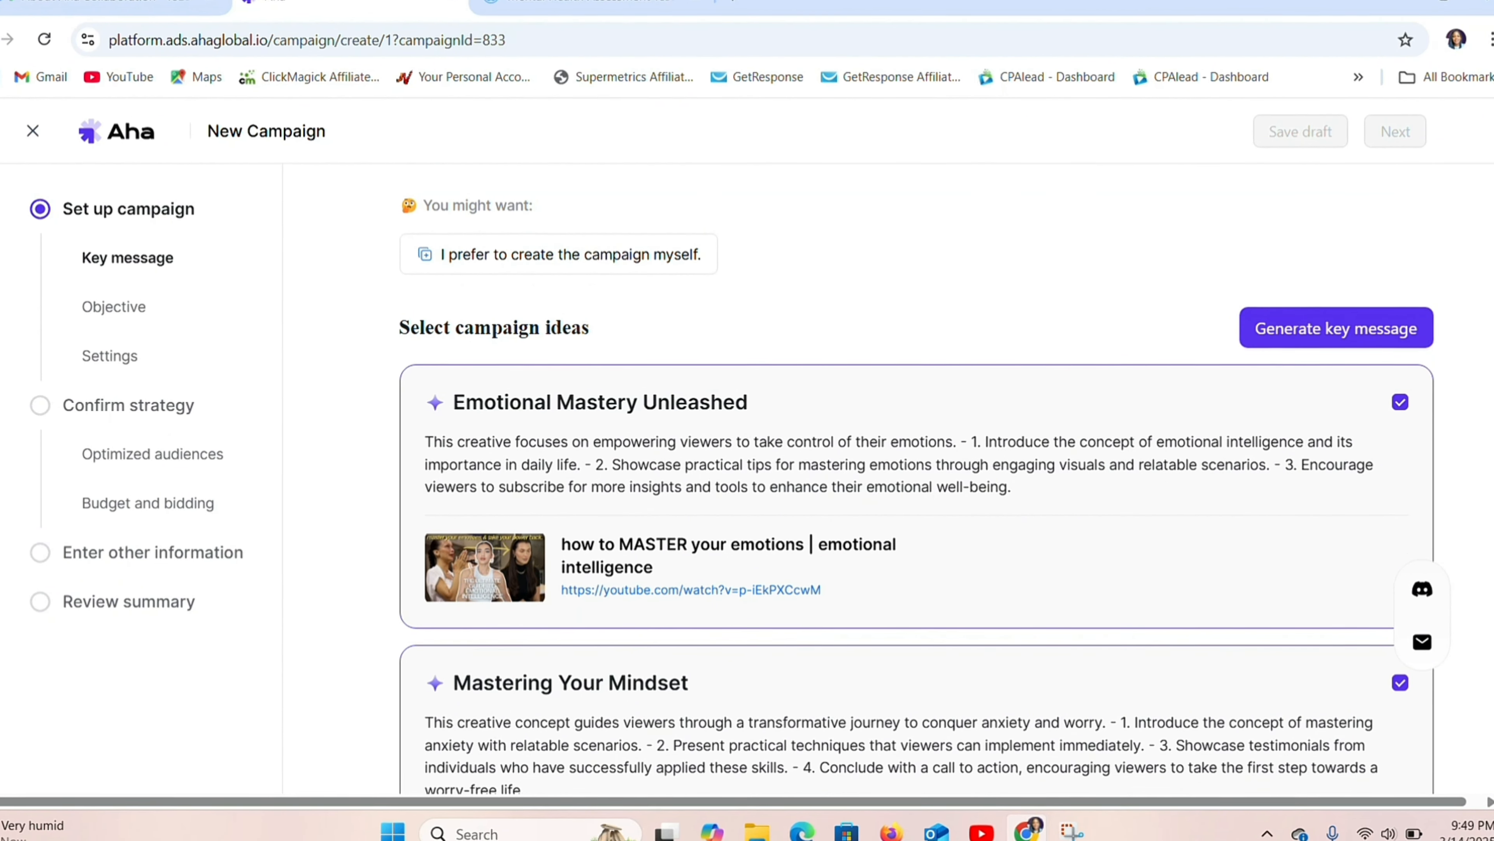
scroll(912, 500, "down", 1)
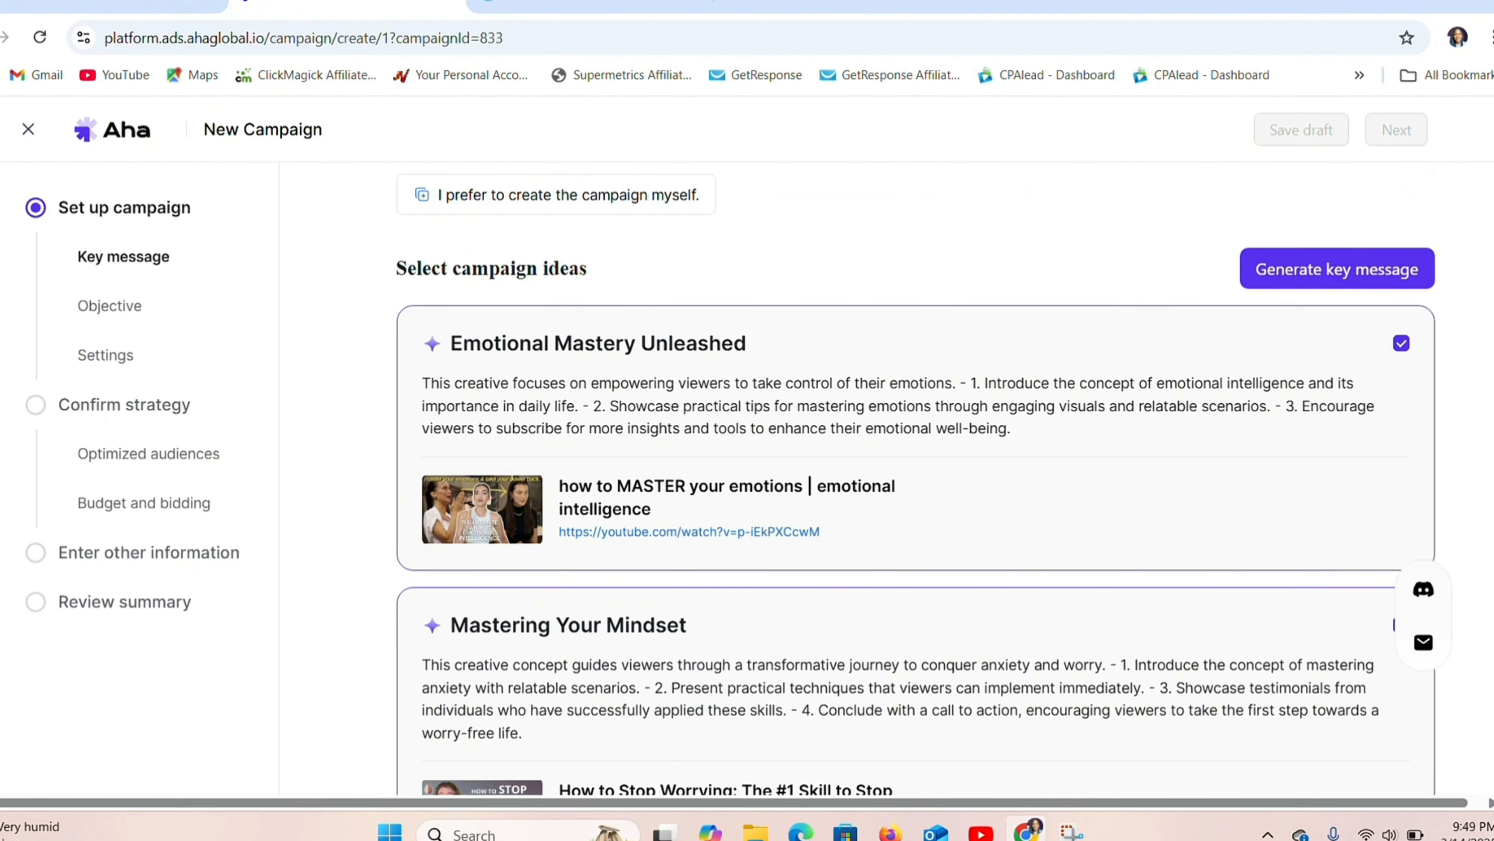
scroll(912, 471, "down", 2)
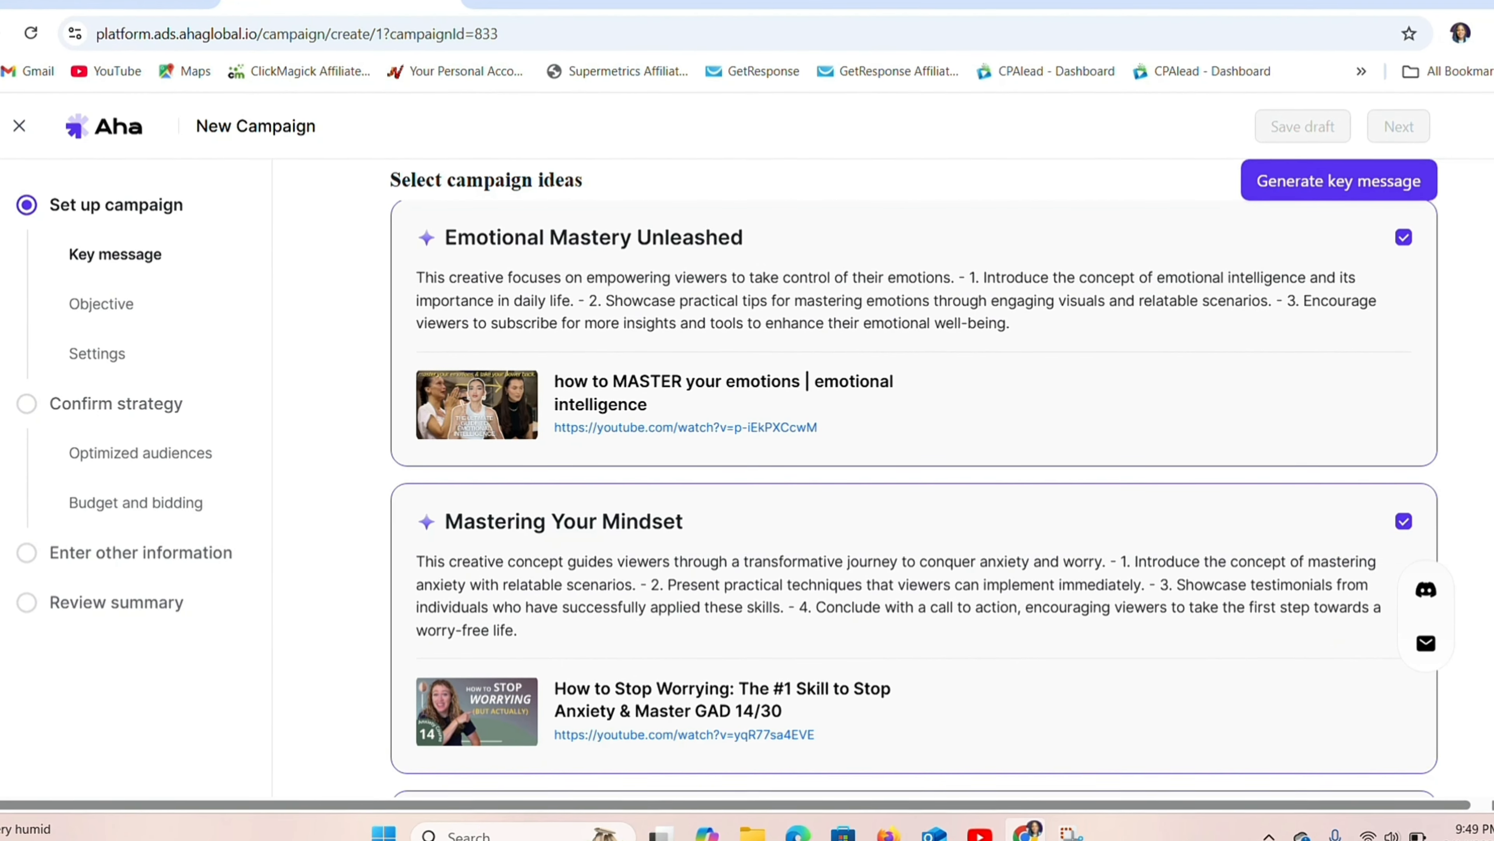
scroll(911, 501, "down", 5)
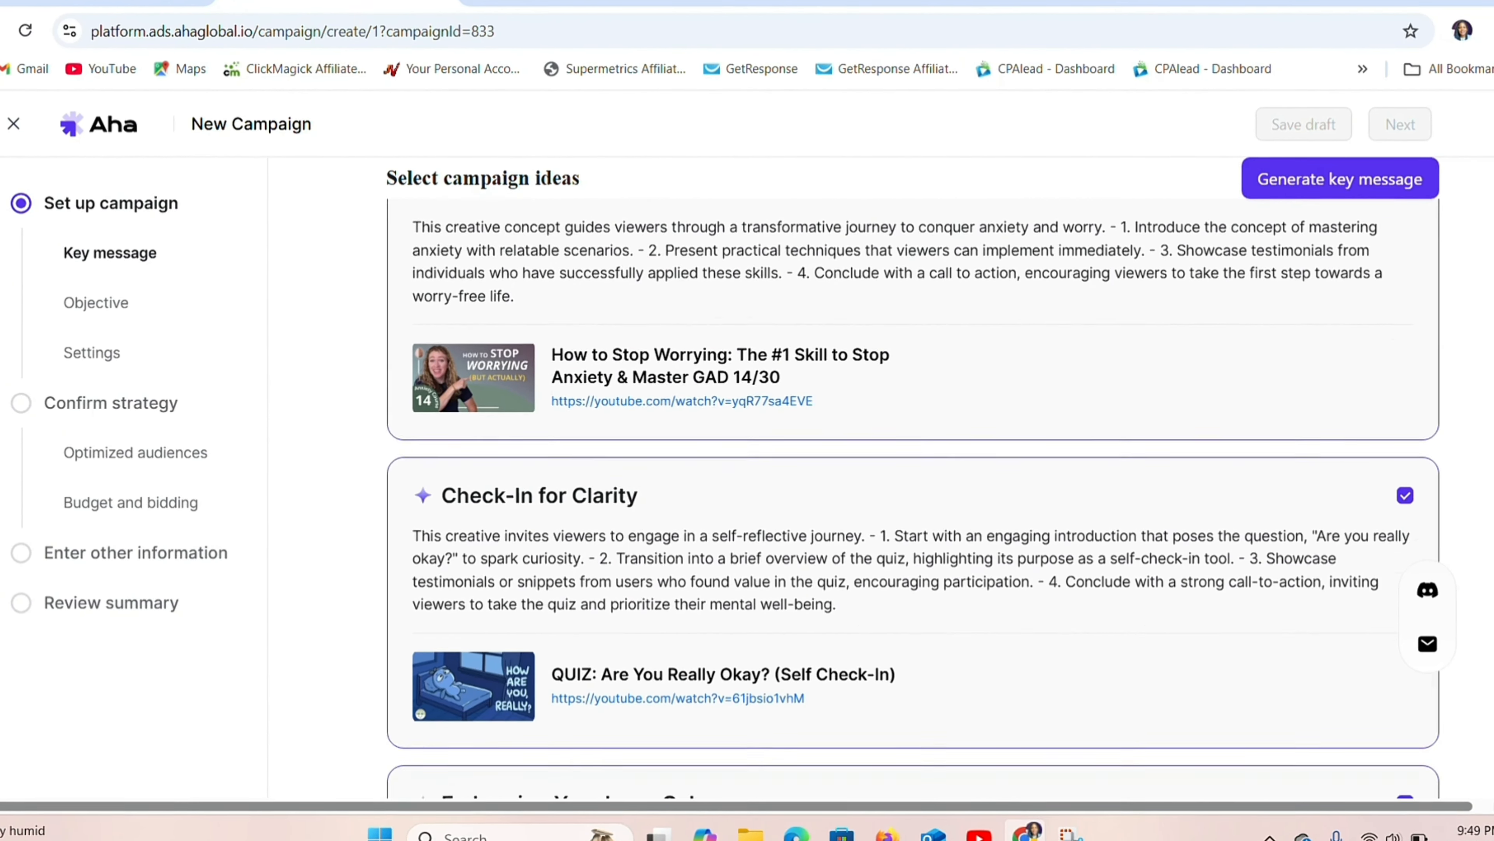
scroll(912, 501, "down", 3)
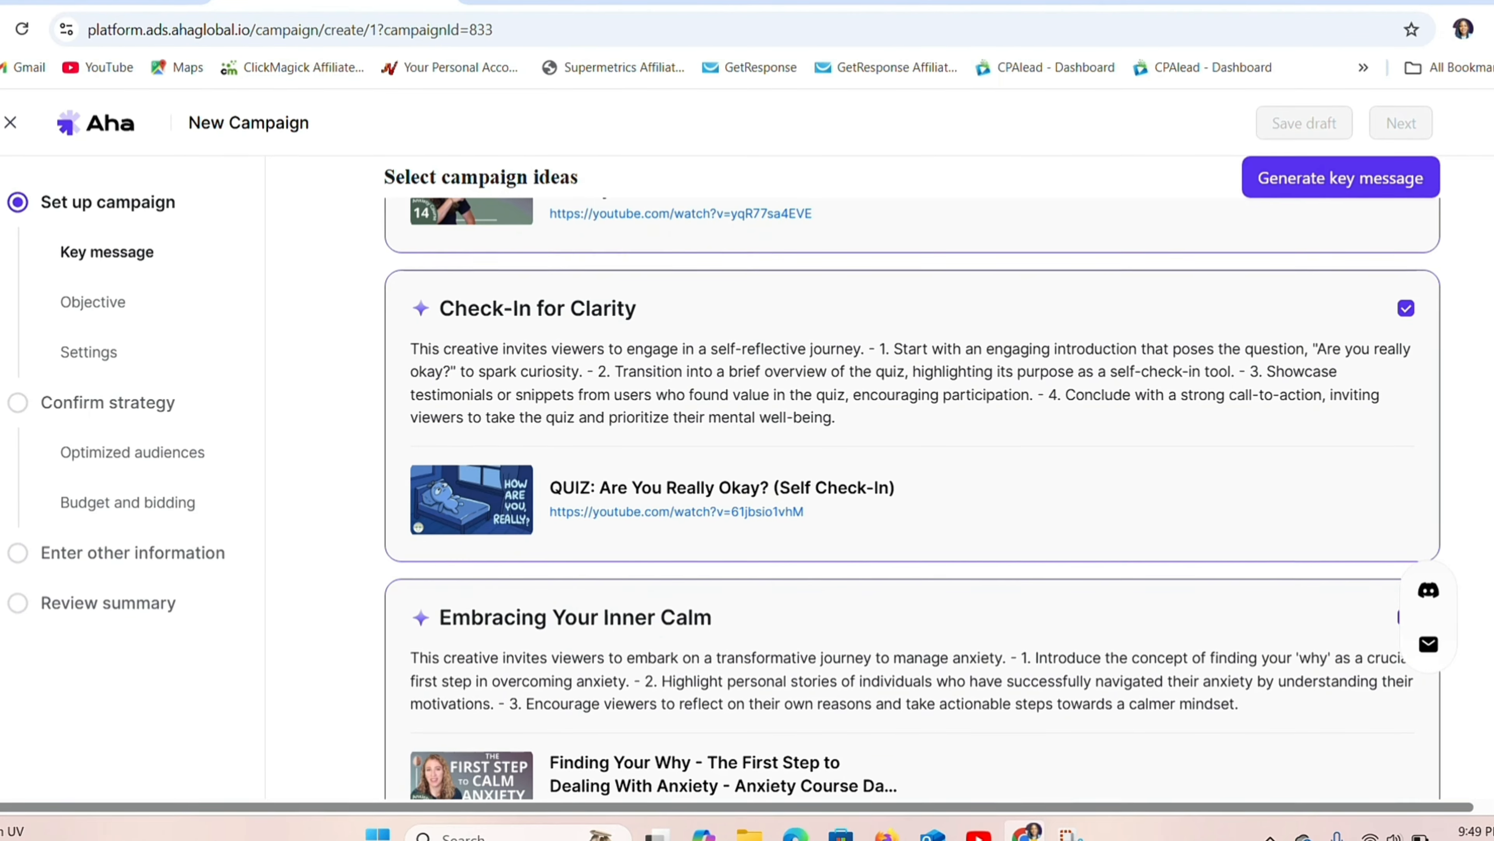
scroll(912, 500, "down", 5)
scroll(912, 500, "down", 8)
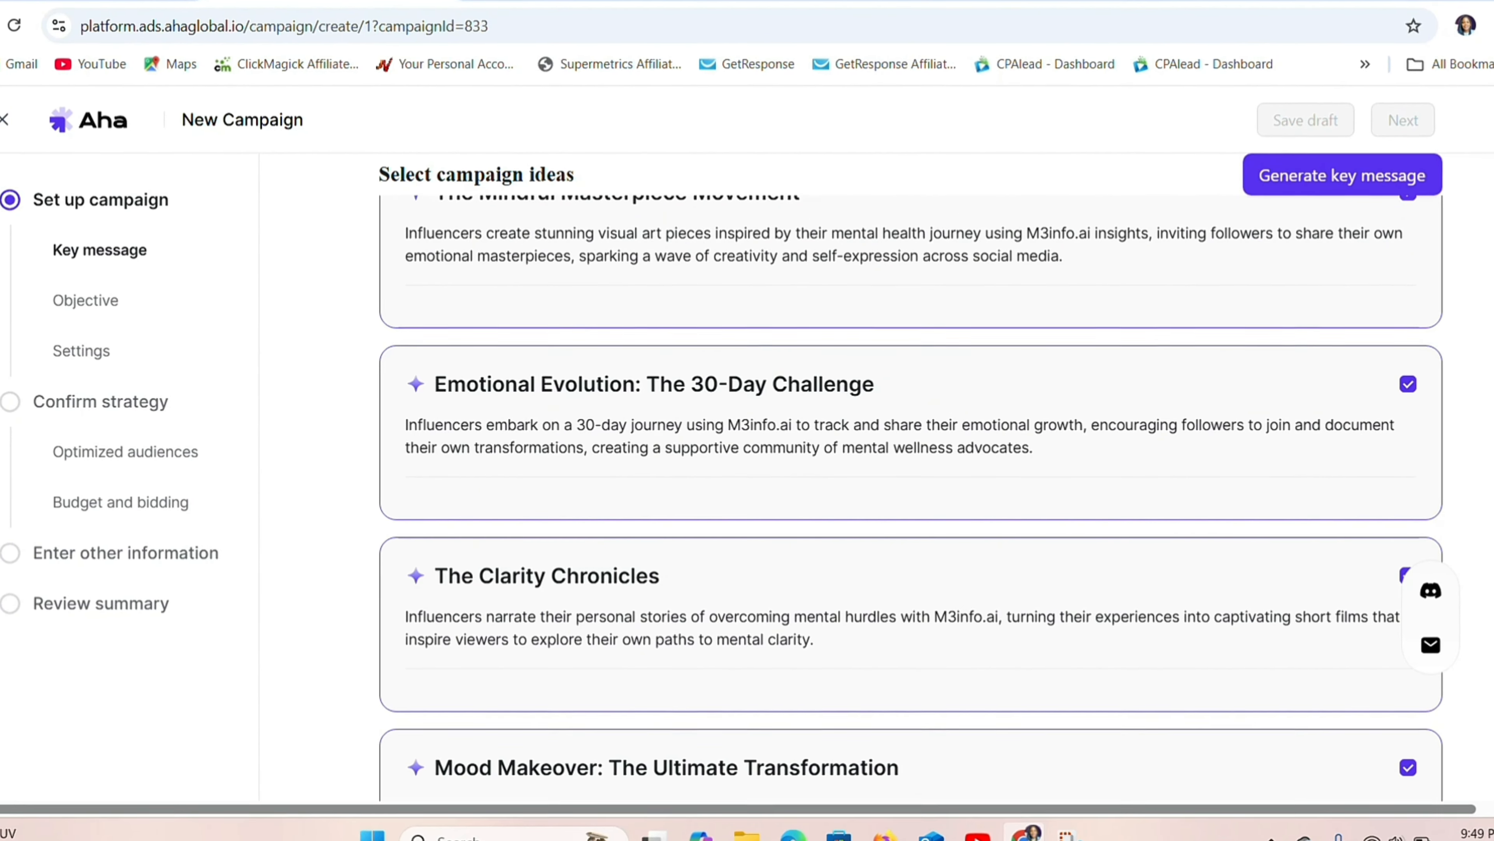
scroll(912, 500, "down", 15)
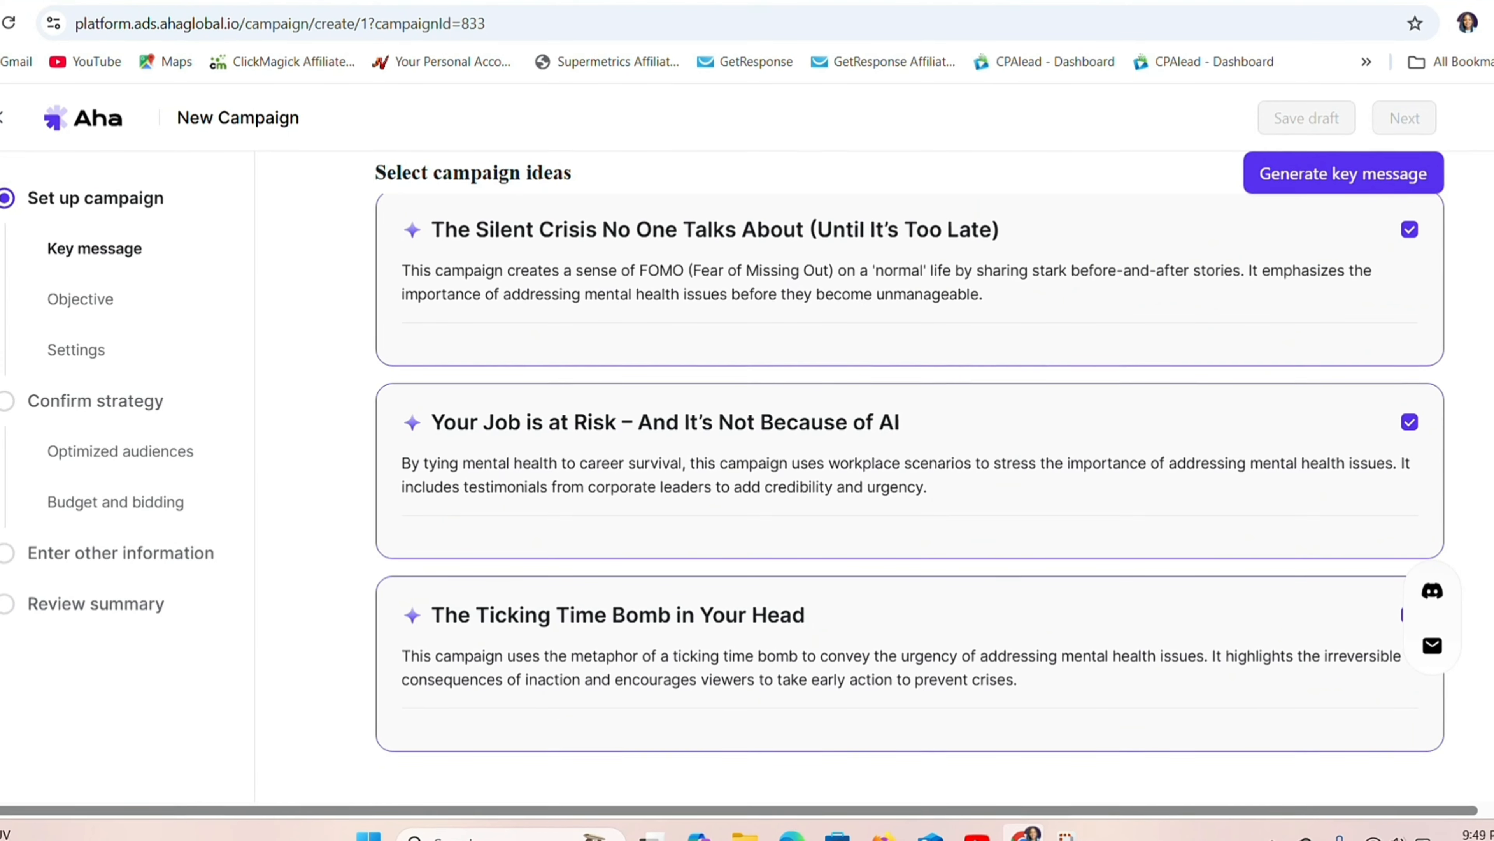
scroll(912, 501, "up", 8)
scroll(912, 501, "down", 3)
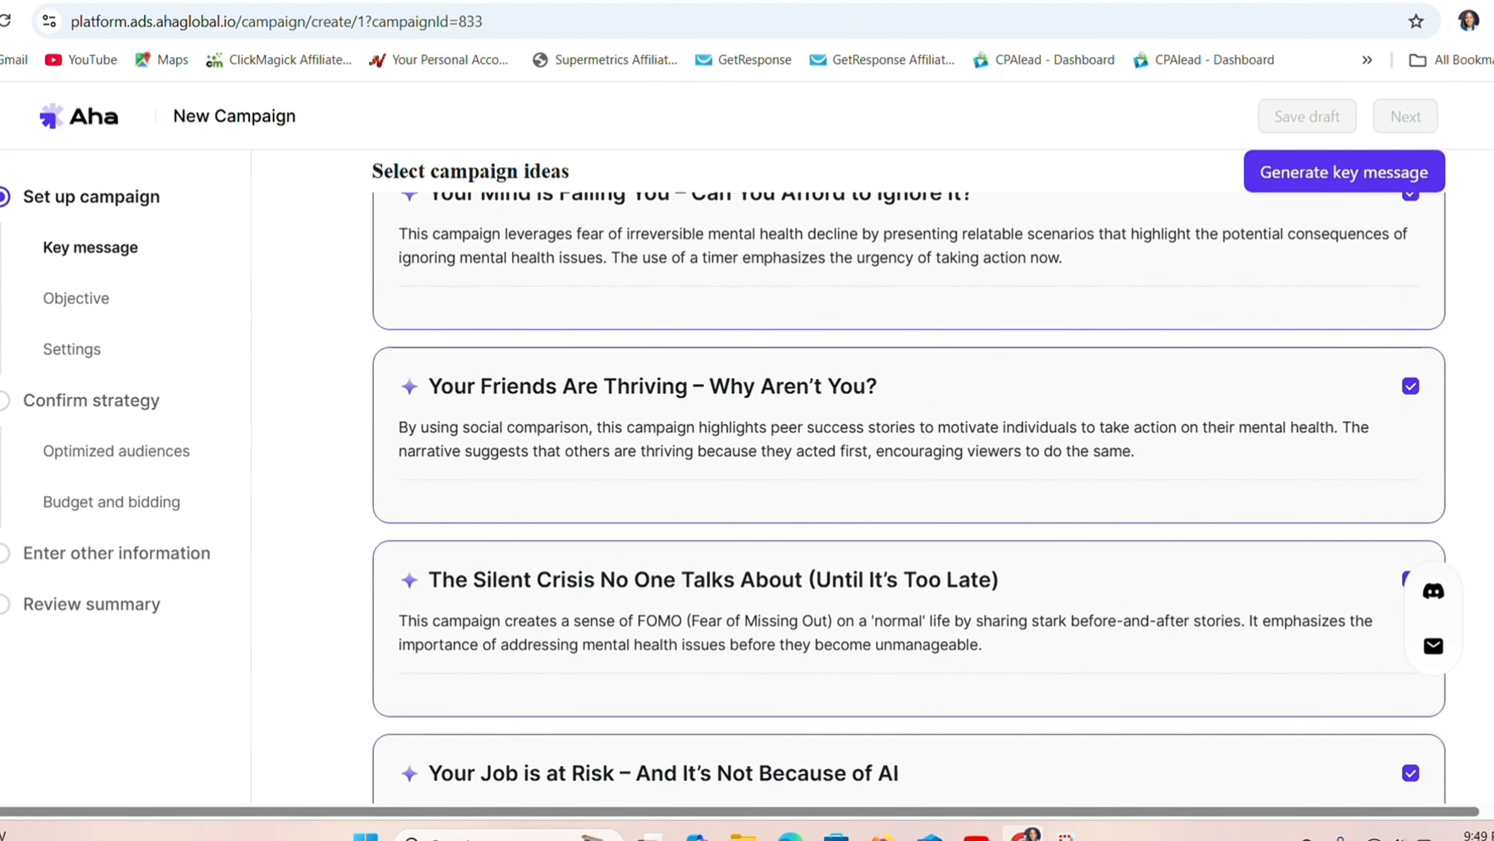
Deselect the ideas Your Friends Are Thriving, The Silent Crisis No One Talks About, and Your Job is at Risk.
scroll(1044, 464, "up", 1)
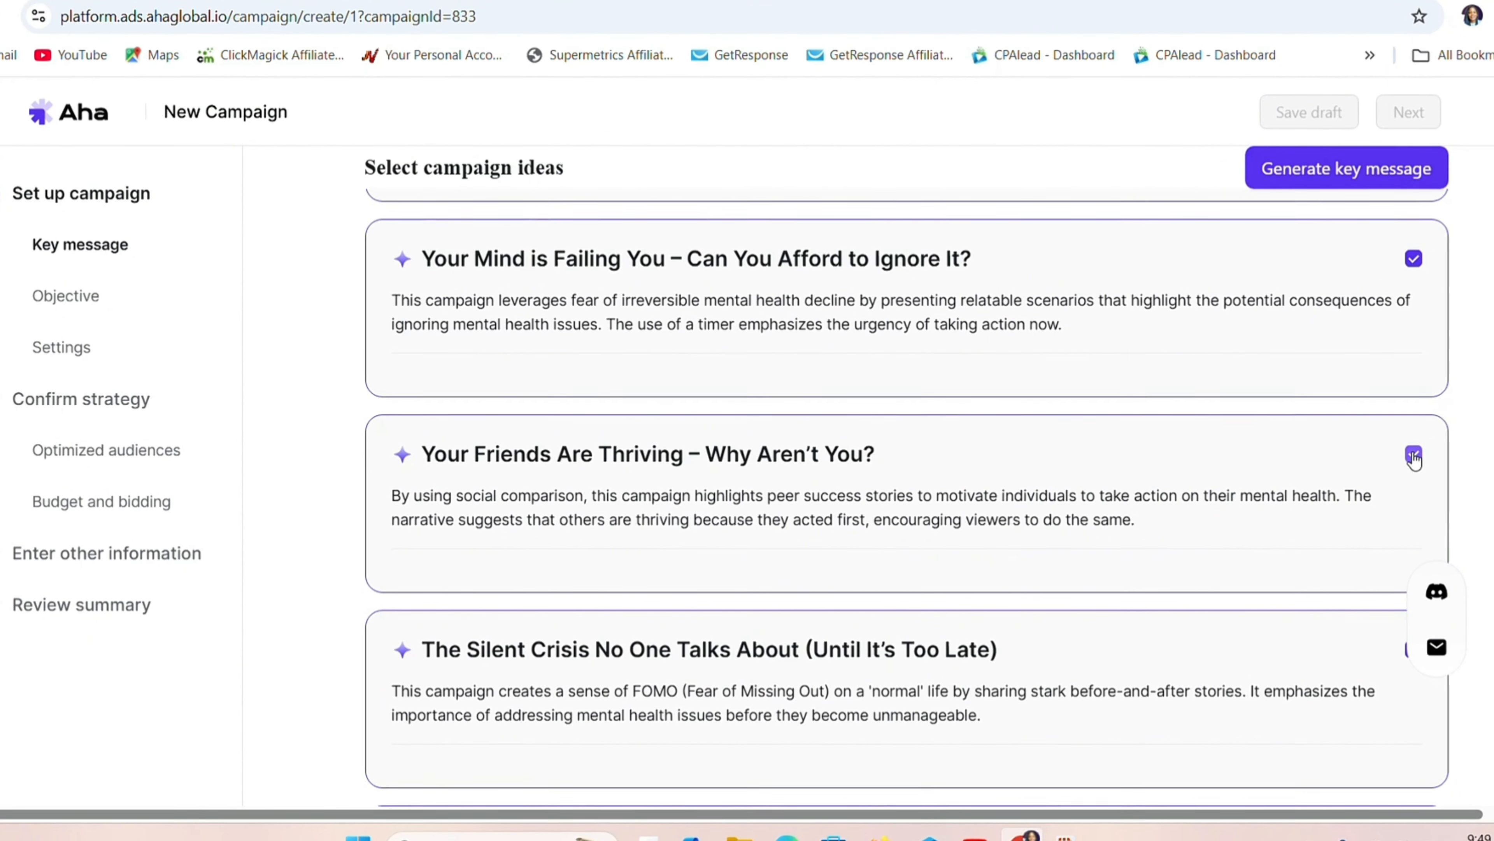
left_click(1415, 458)
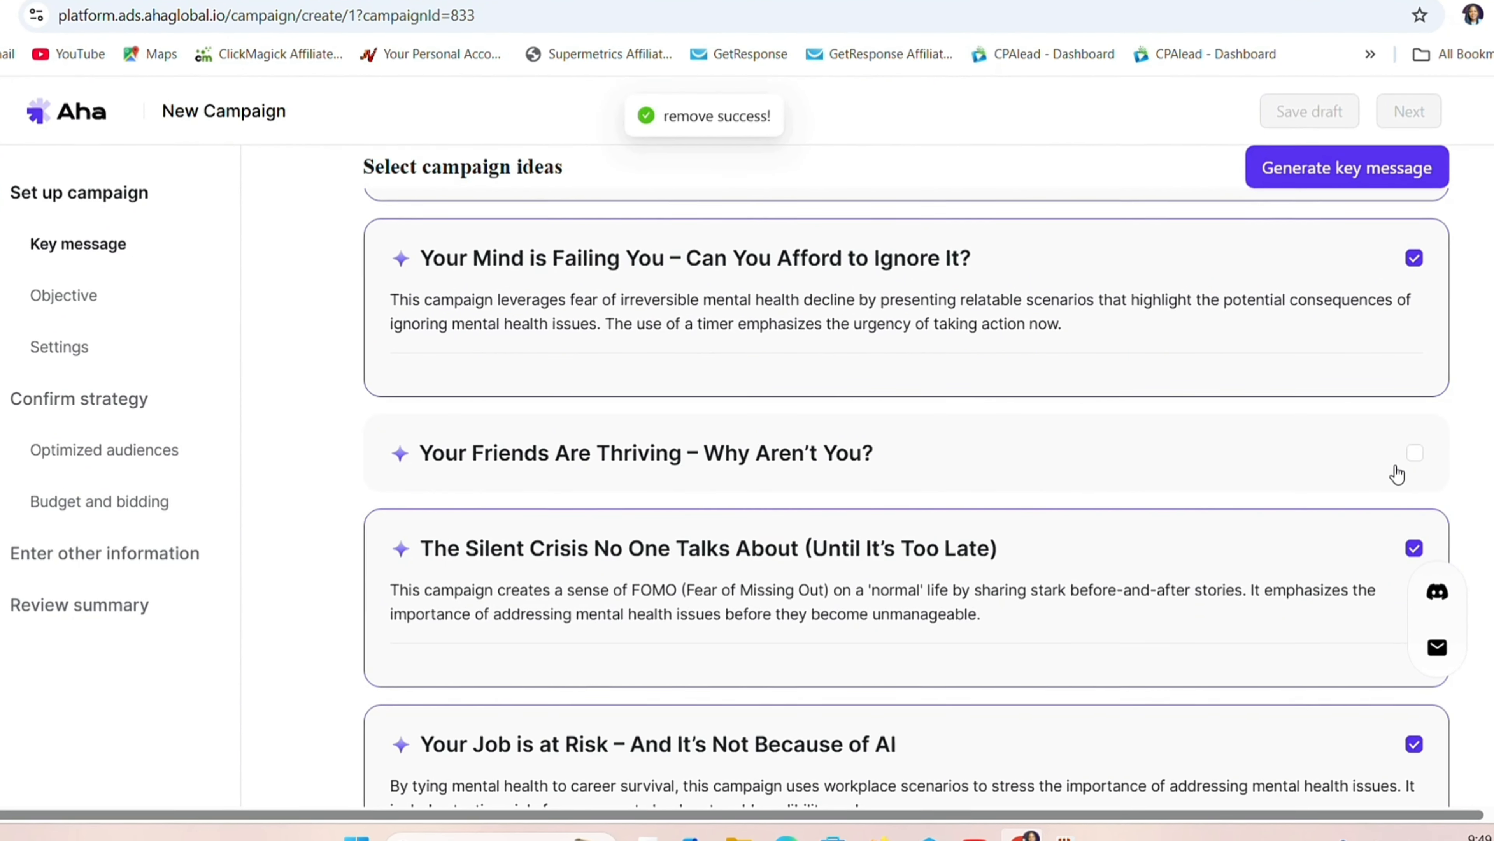
left_click(1415, 548)
scroll(1414, 450, "down", 3)
left_click(1414, 450)
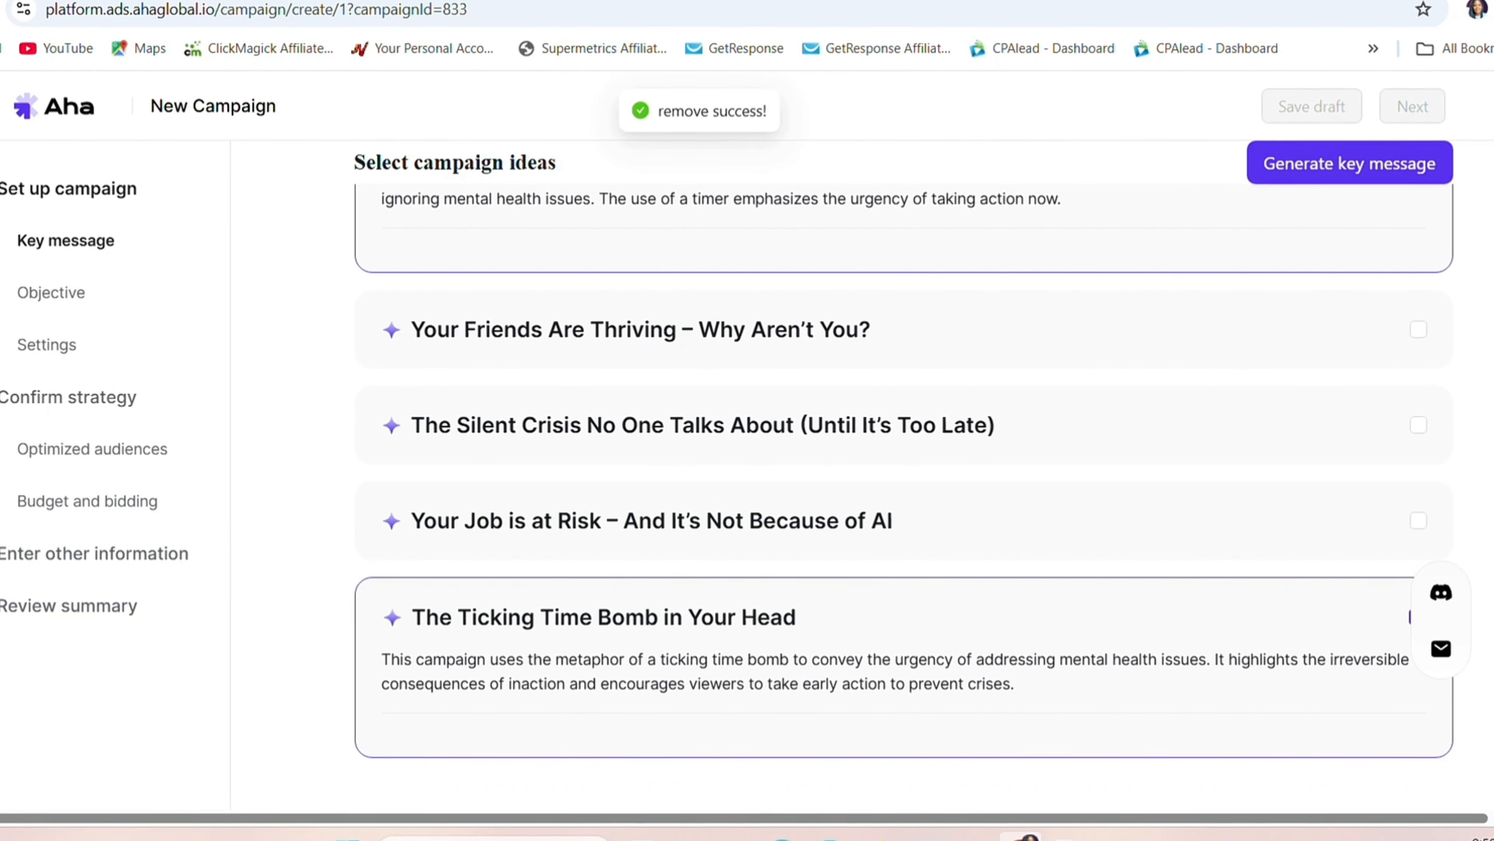
Reselect the ideas Your Friends Are Thriving and Your Job is at Risk, and generate the key message from the selected ideas.
scroll(1417, 417, "up", 2)
left_click(1416, 423)
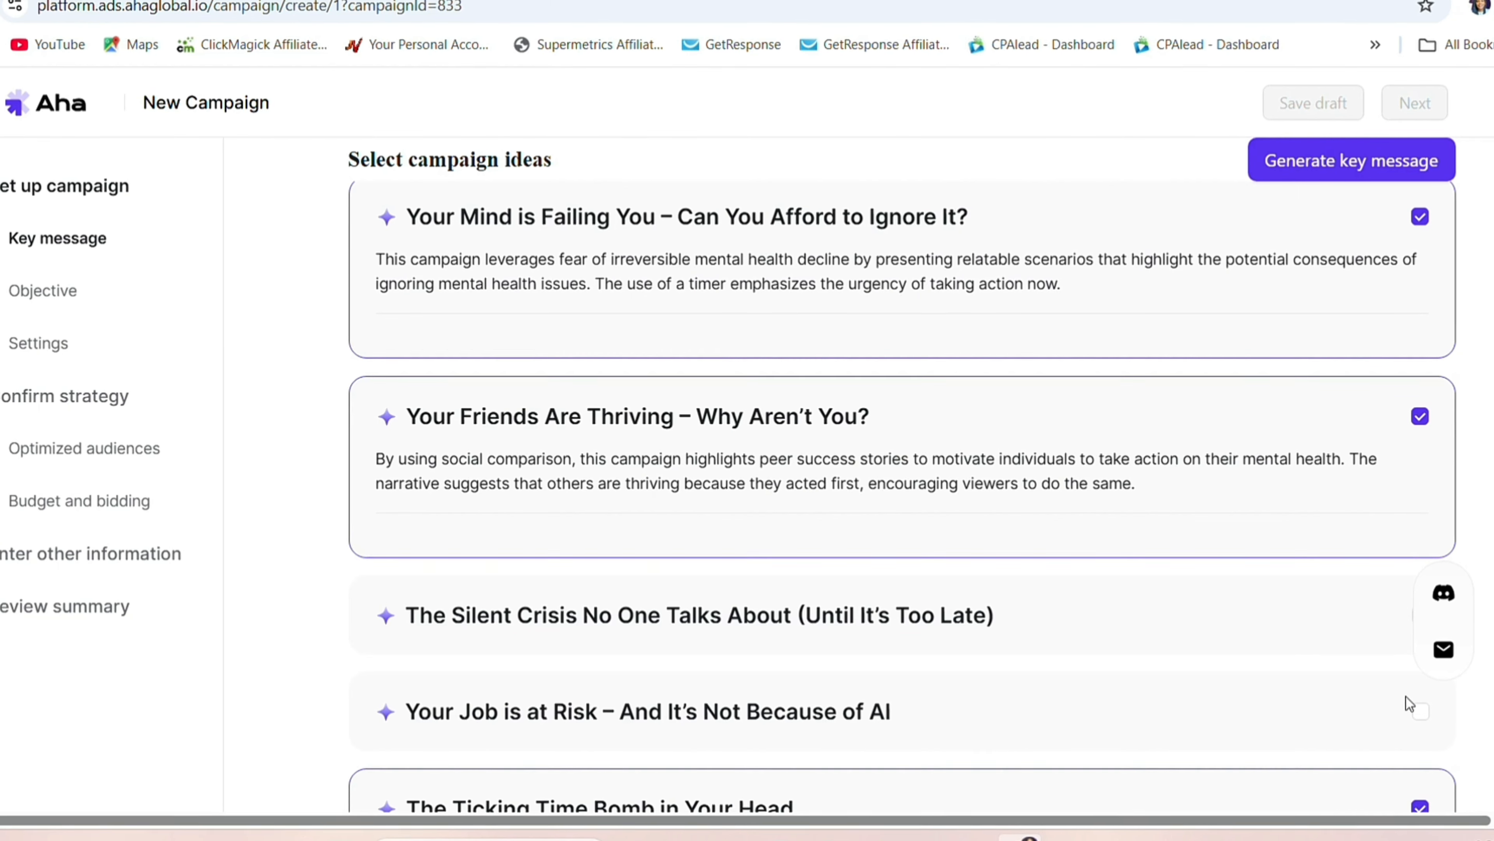
left_click(1420, 713)
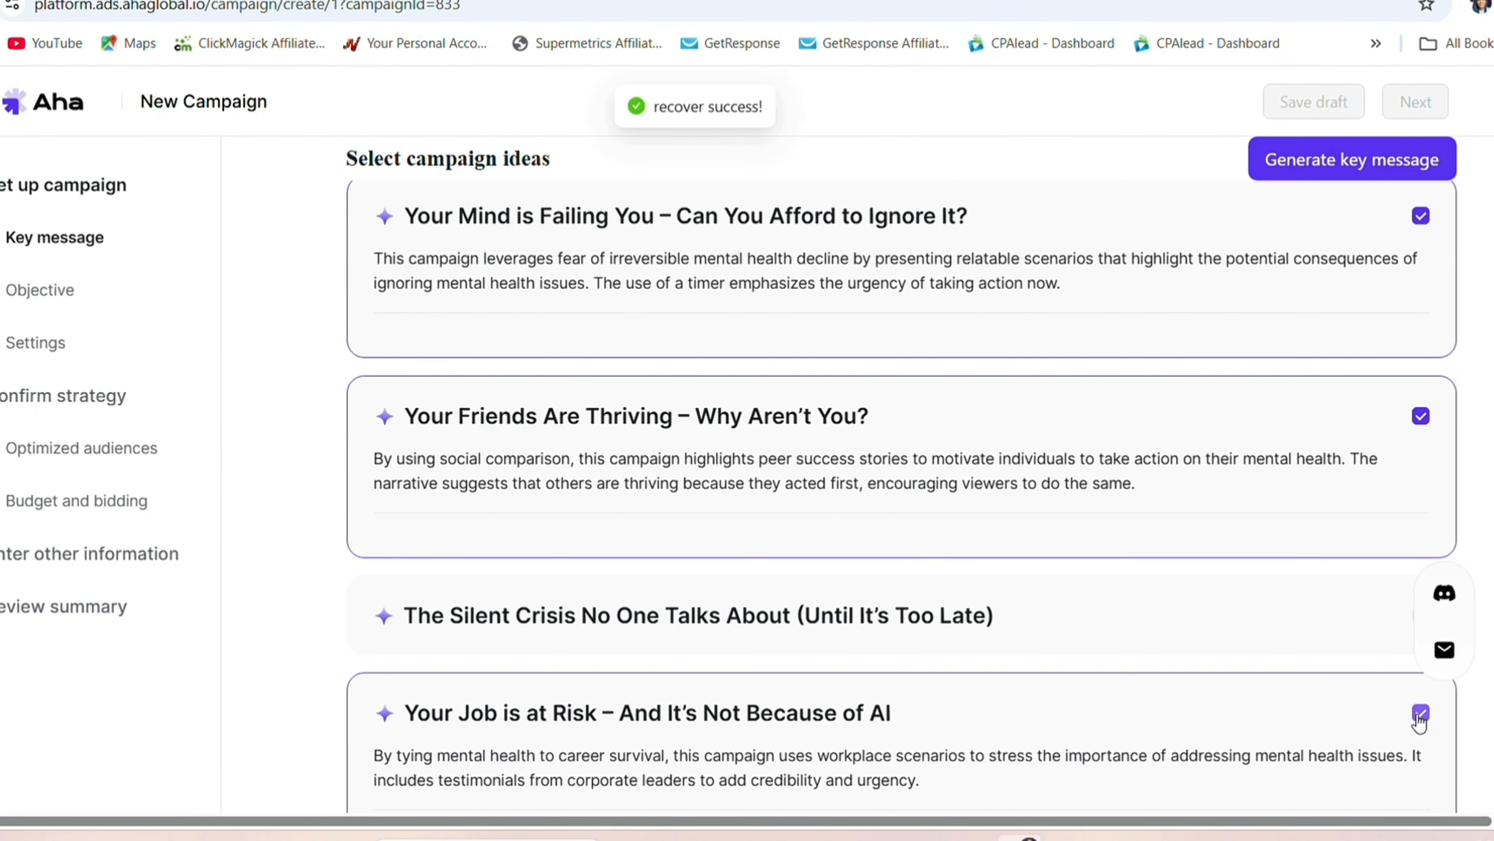
left_click(1319, 179)
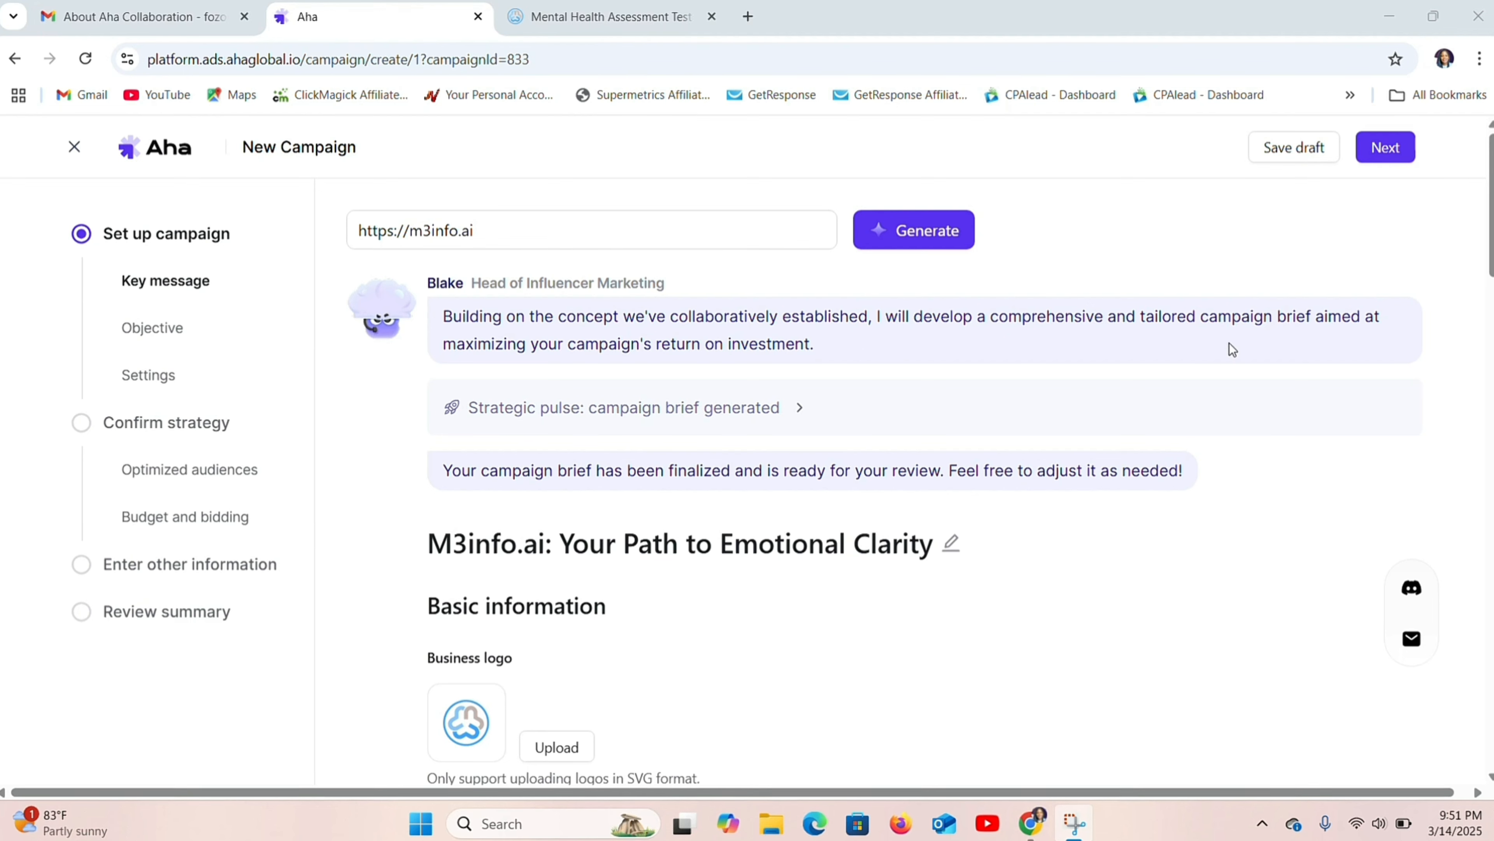
Review the generated campaign brief, covering basic information, introduction, elevator pitch, core selling points, talking points and core audiences.
scroll(791, 383, "down", 3)
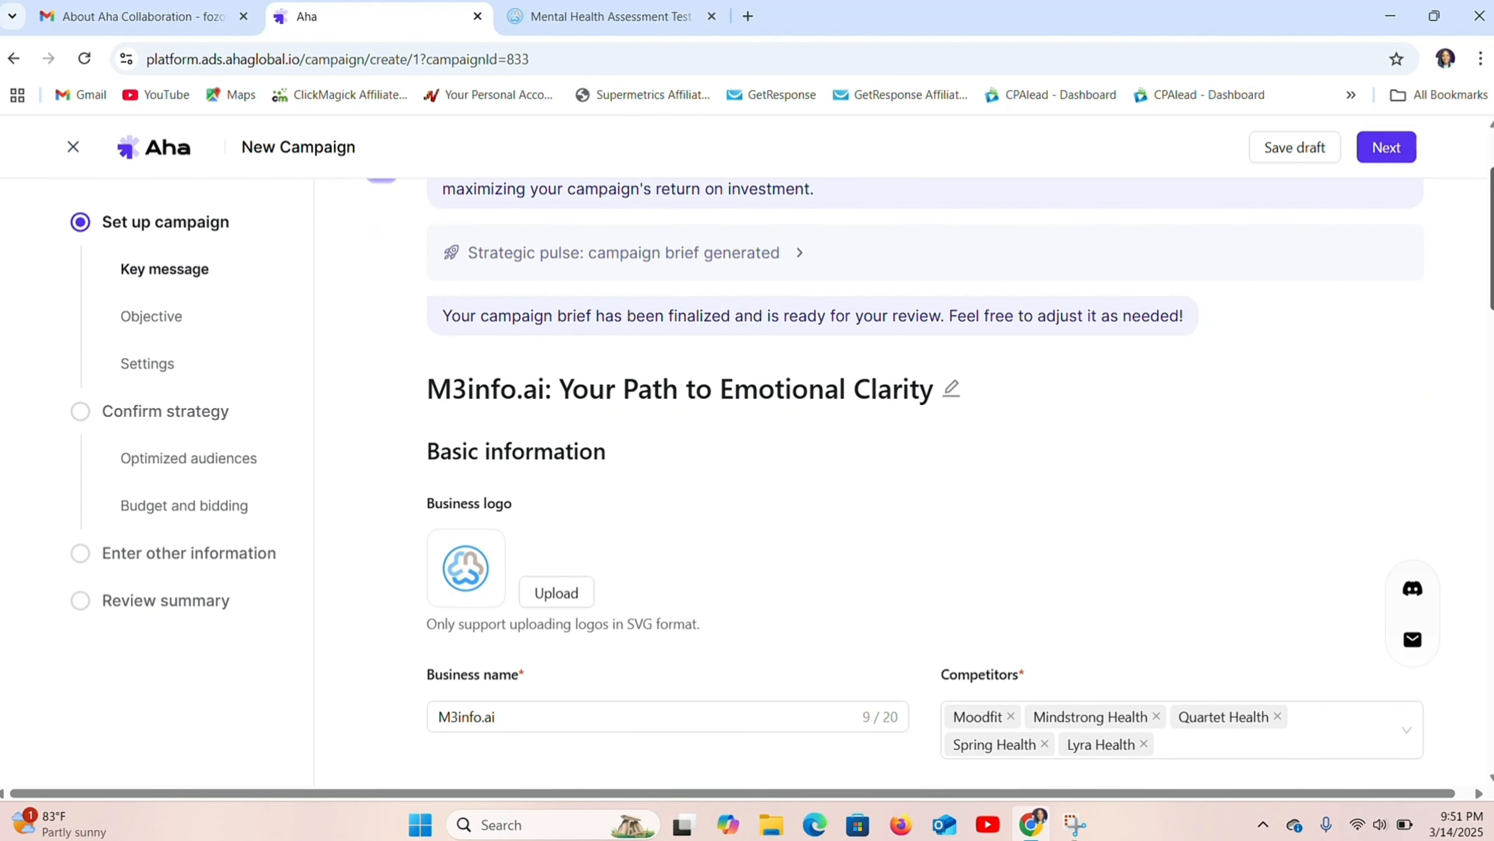
scroll(833, 502, "down", 1)
scroll(954, 509, "down", 3)
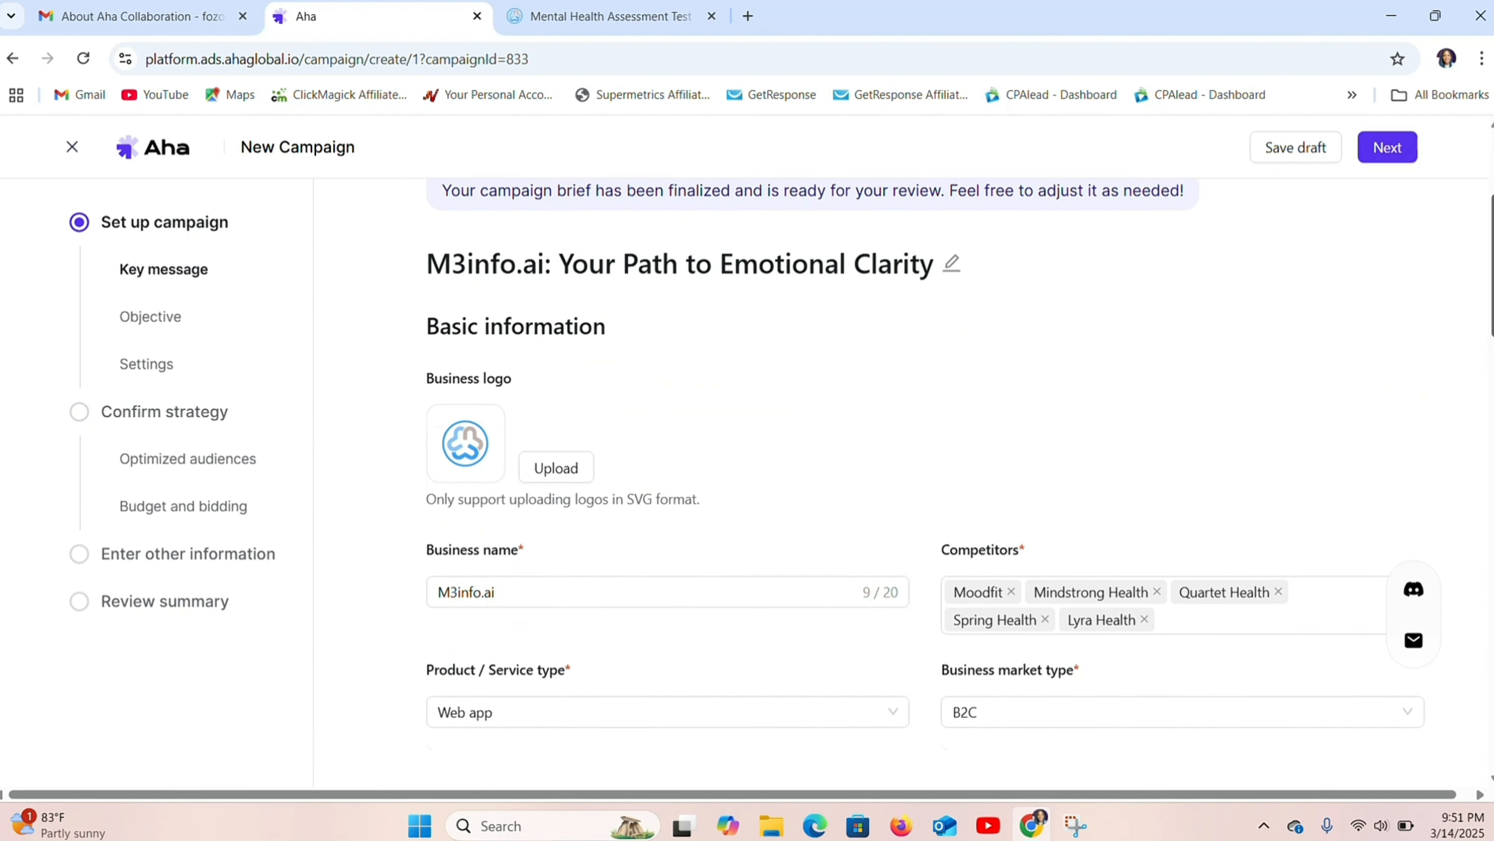
scroll(930, 394, "down", 2)
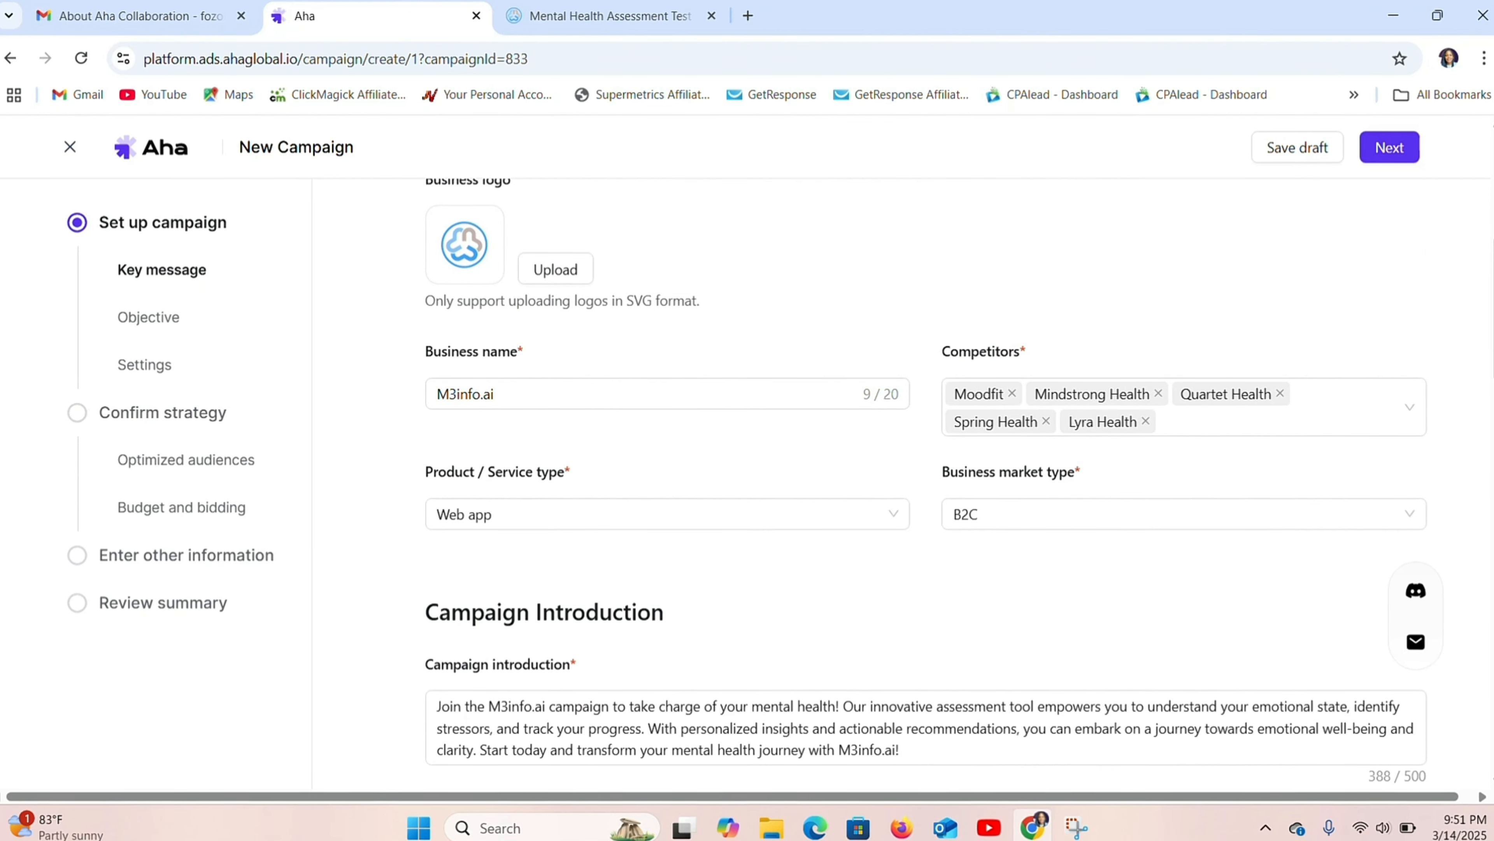
scroll(1264, 394, "down", 3)
scroll(926, 483, "down", 4)
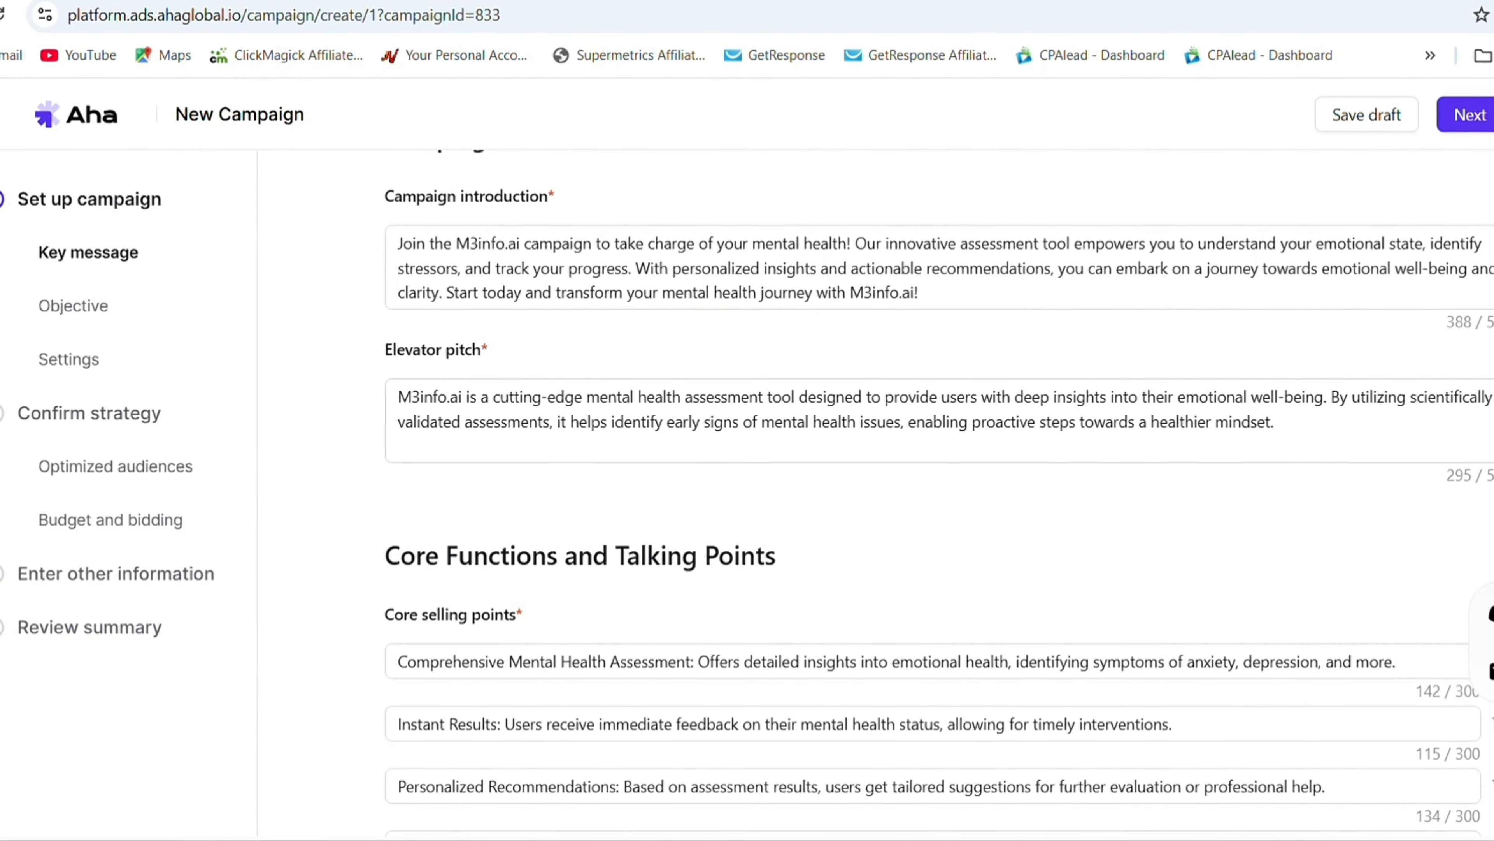
scroll(610, 444, "down", 3)
scroll(939, 499, "down", 2)
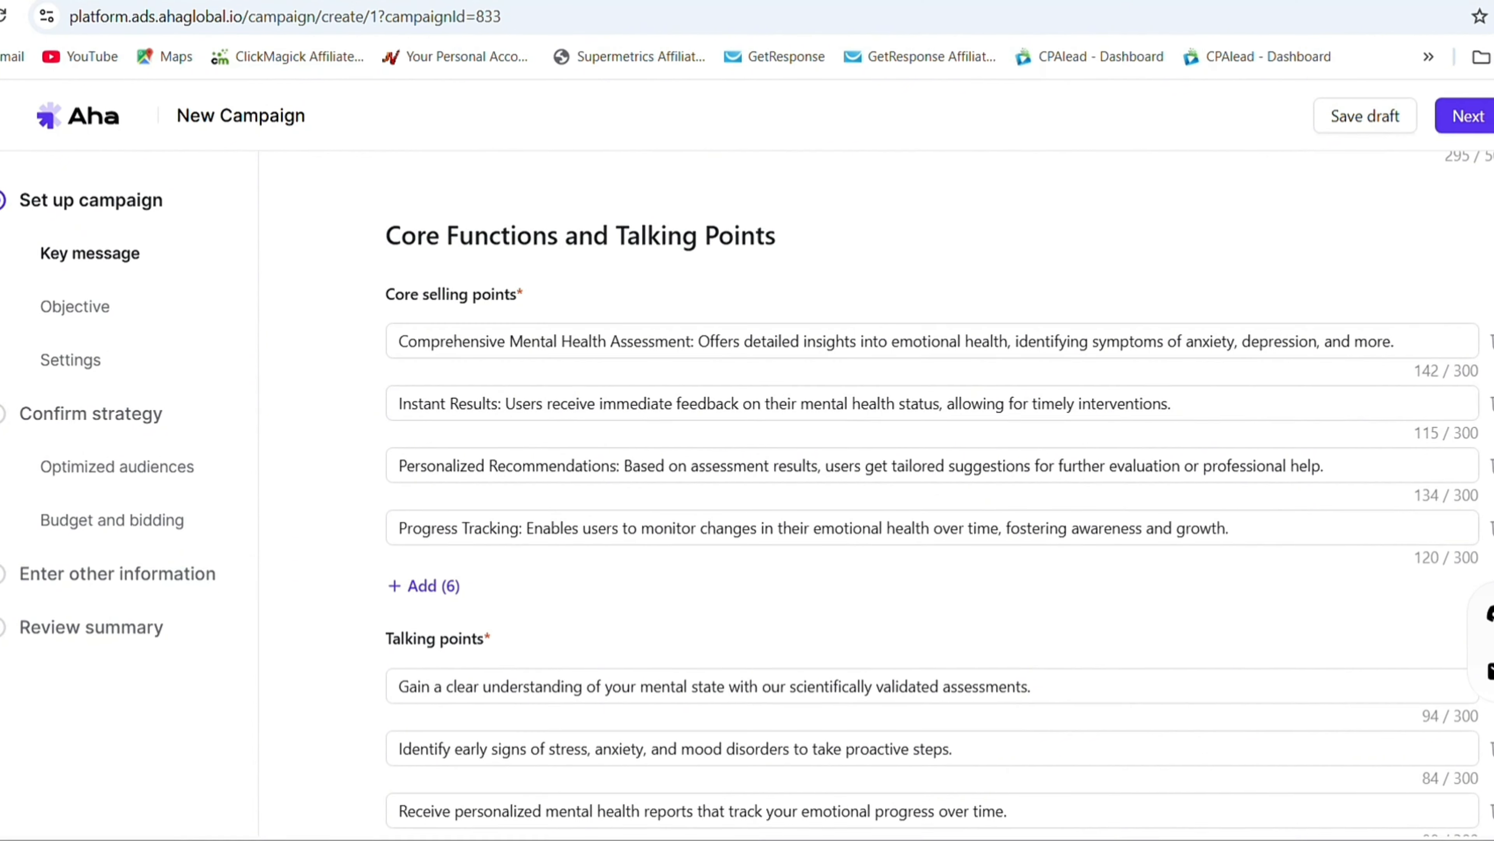
scroll(939, 495, "down", 5)
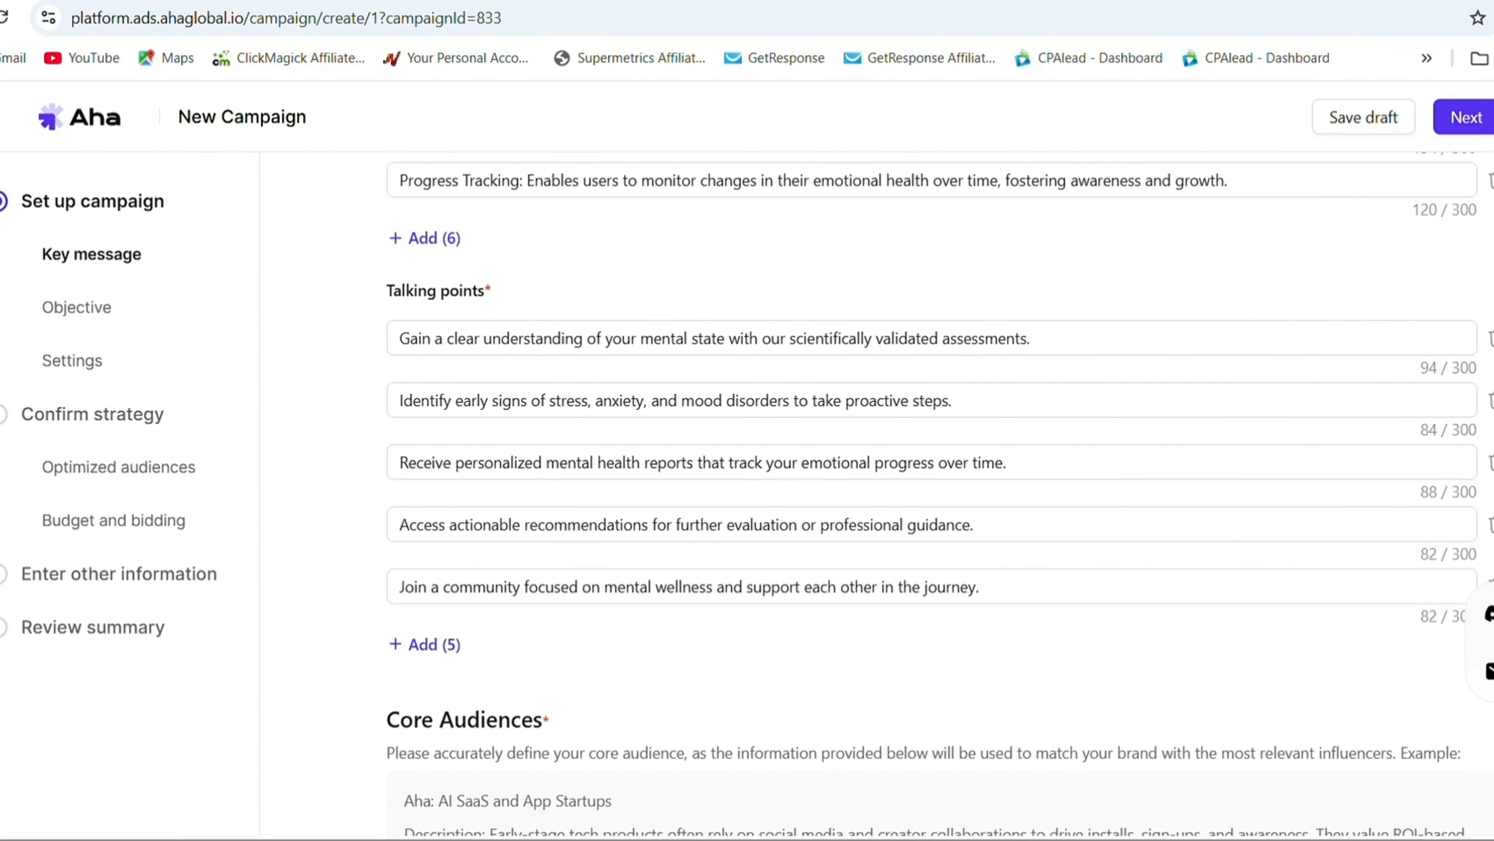
scroll(939, 495, "up", 1)
scroll(940, 494, "down", 1)
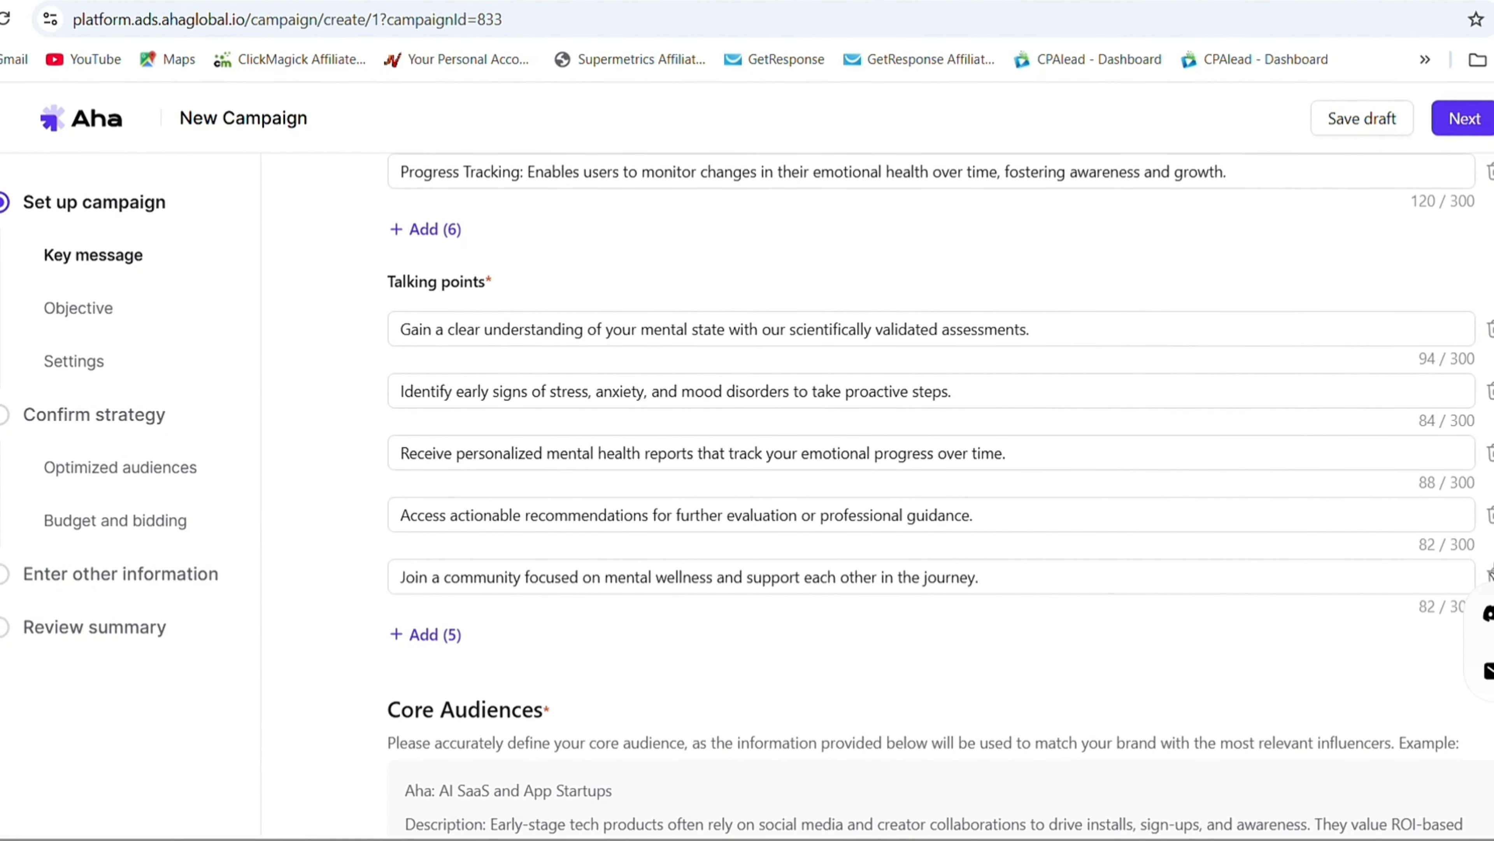
scroll(939, 500, "down", 7)
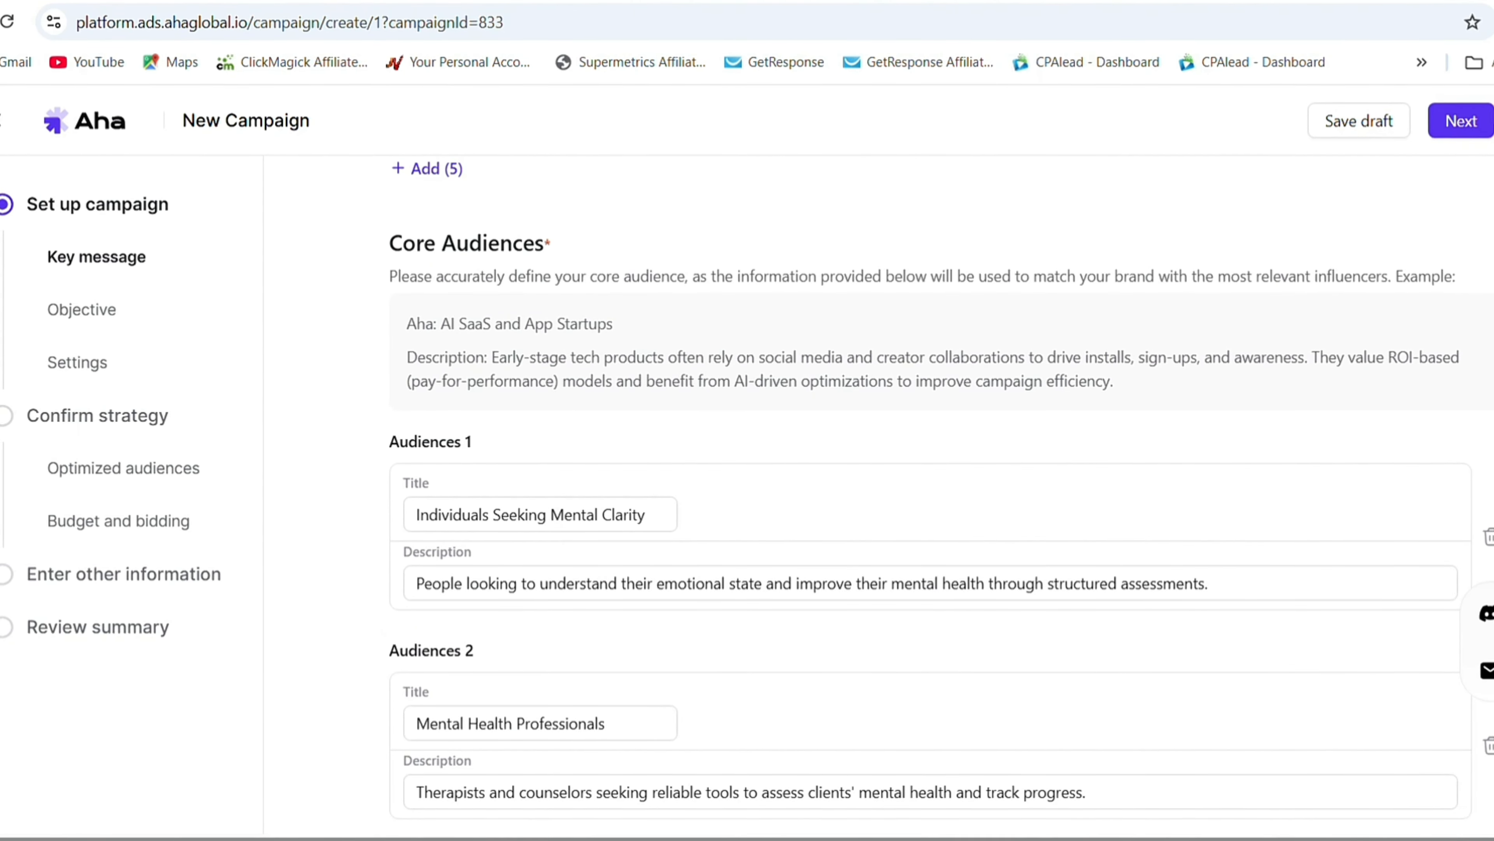
scroll(940, 500, "down", 1)
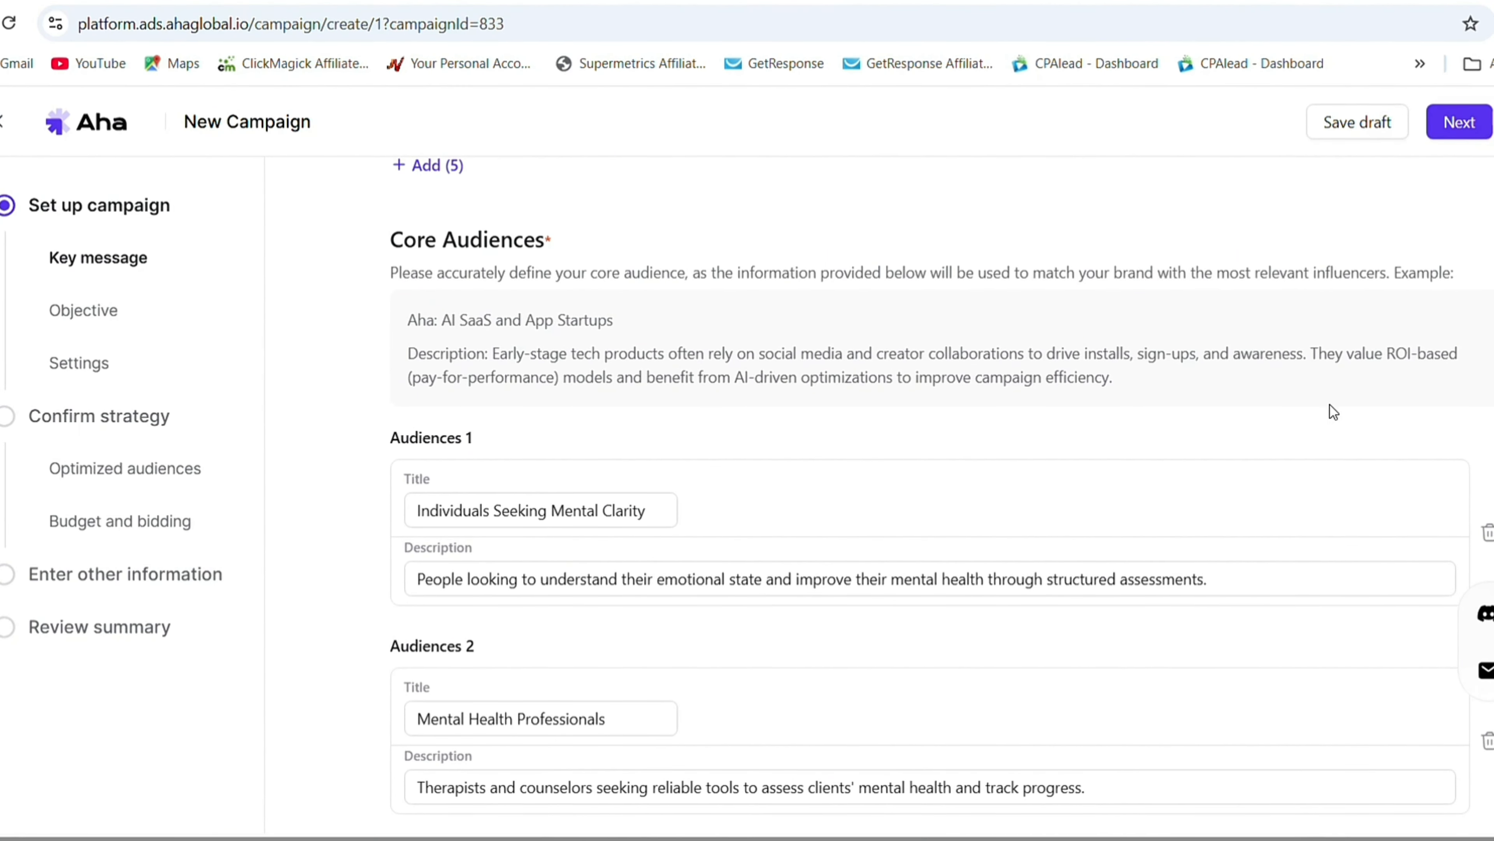
scroll(941, 518, "down", 1)
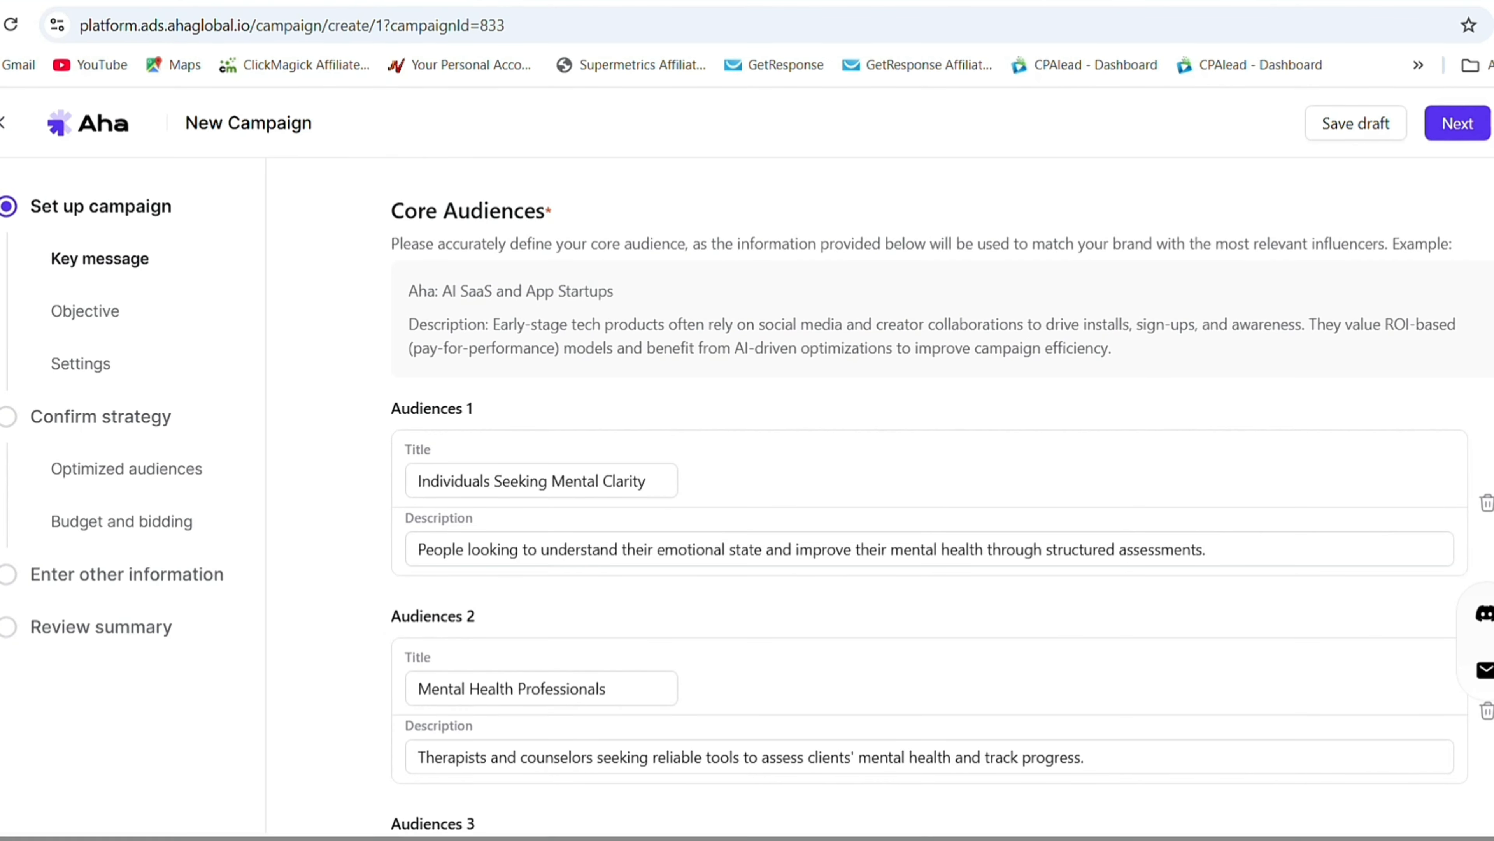
scroll(942, 494, "down", 1)
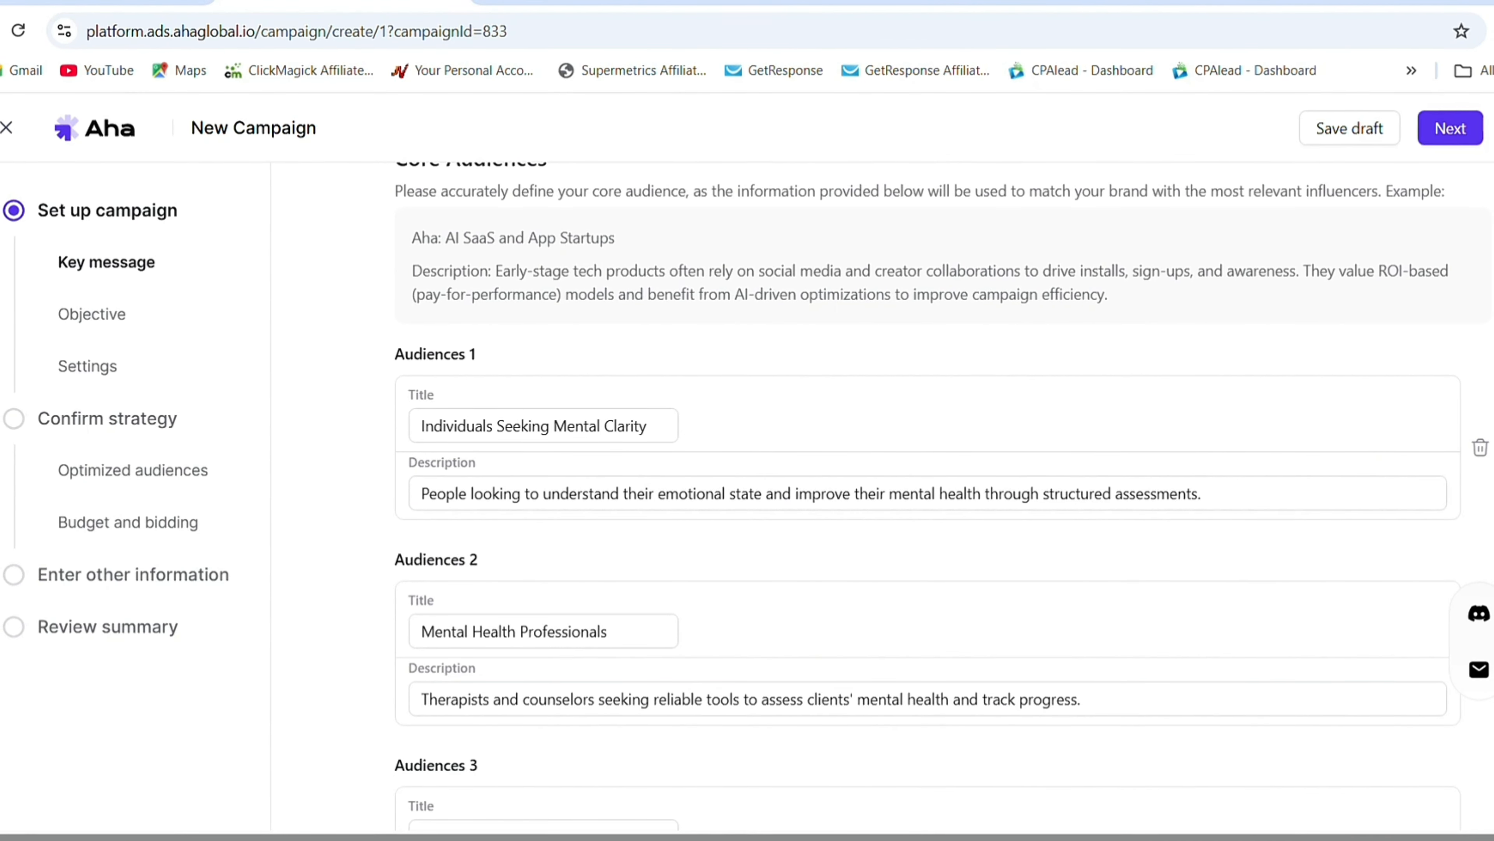
scroll(1177, 309, "down", 1)
scroll(942, 495, "down", 1)
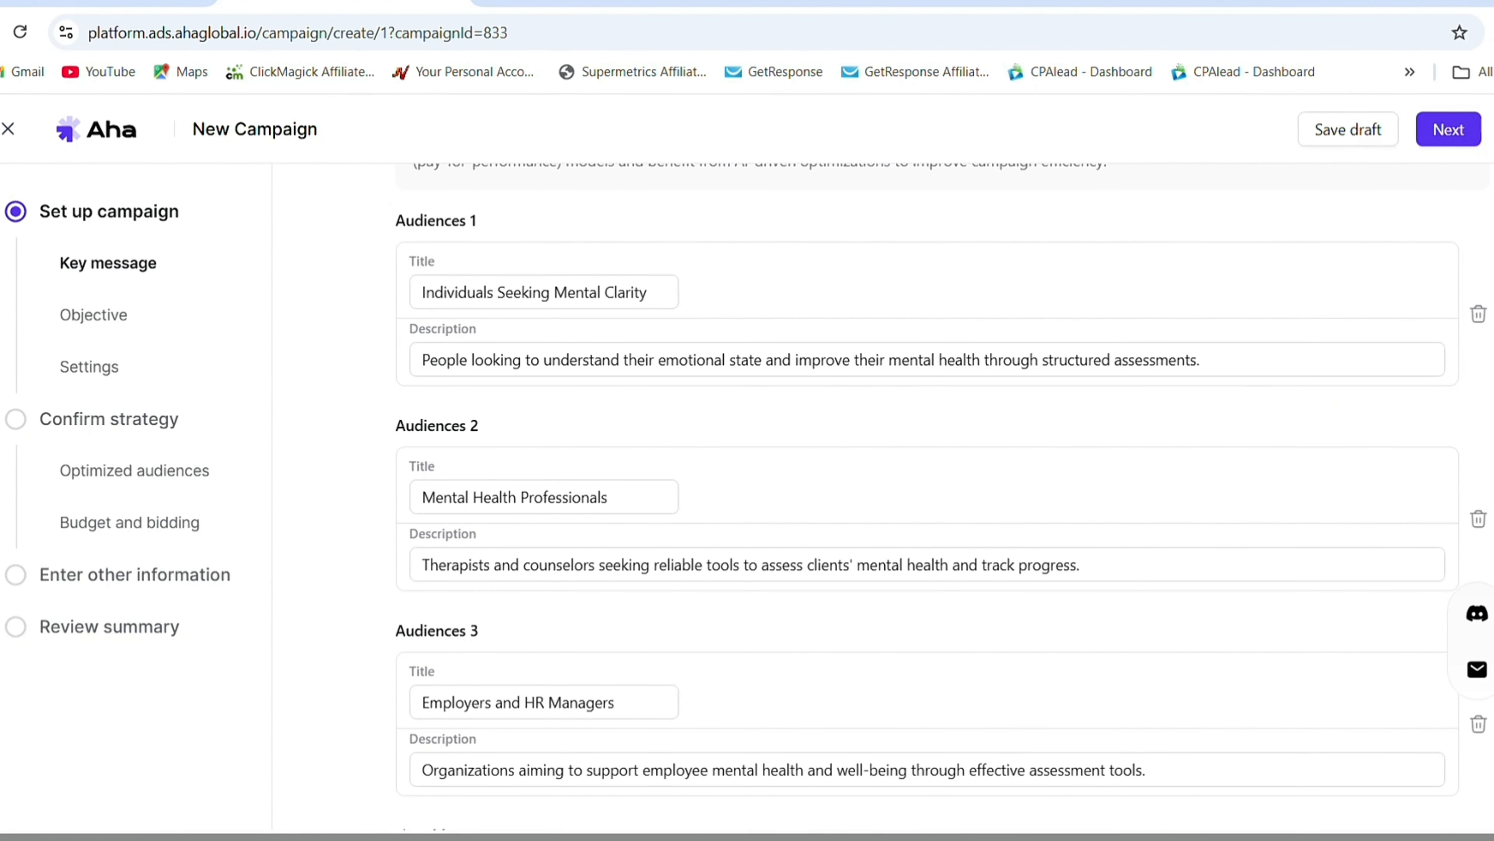
scroll(942, 488, "down", 3)
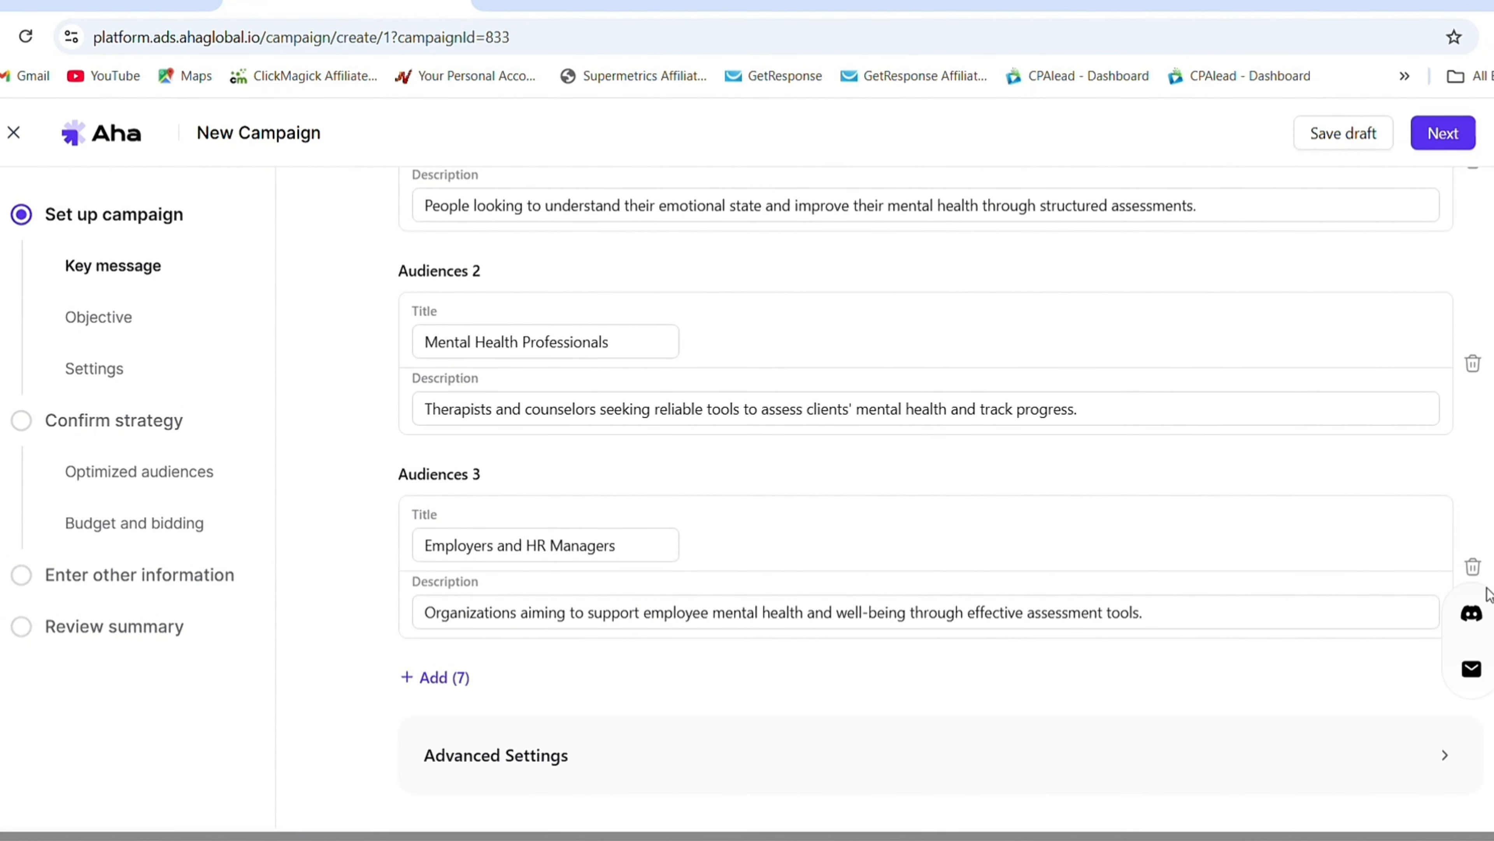
left_click(412, 678)
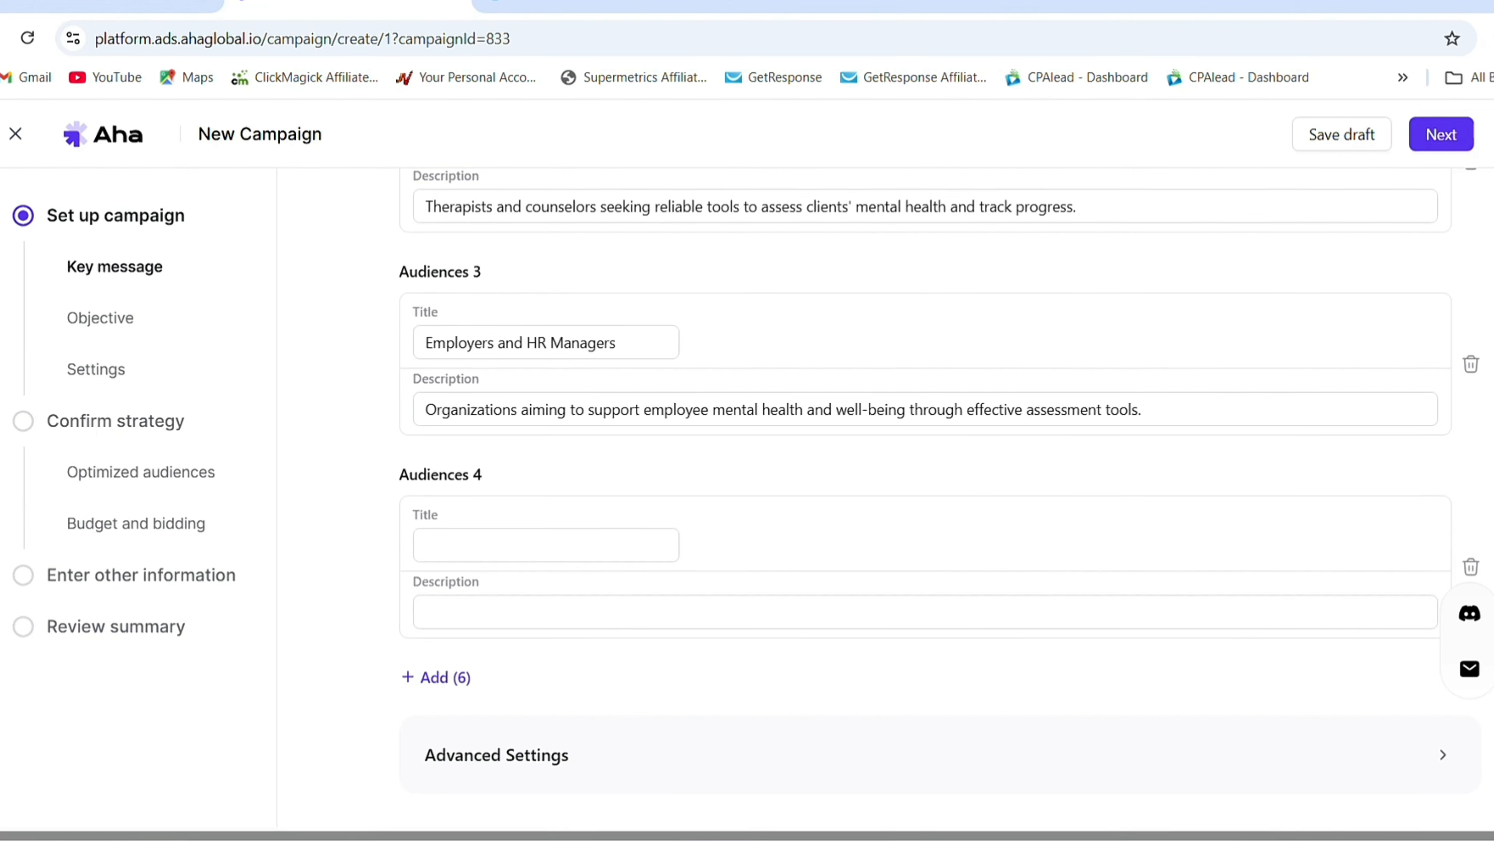
left_click(487, 544)
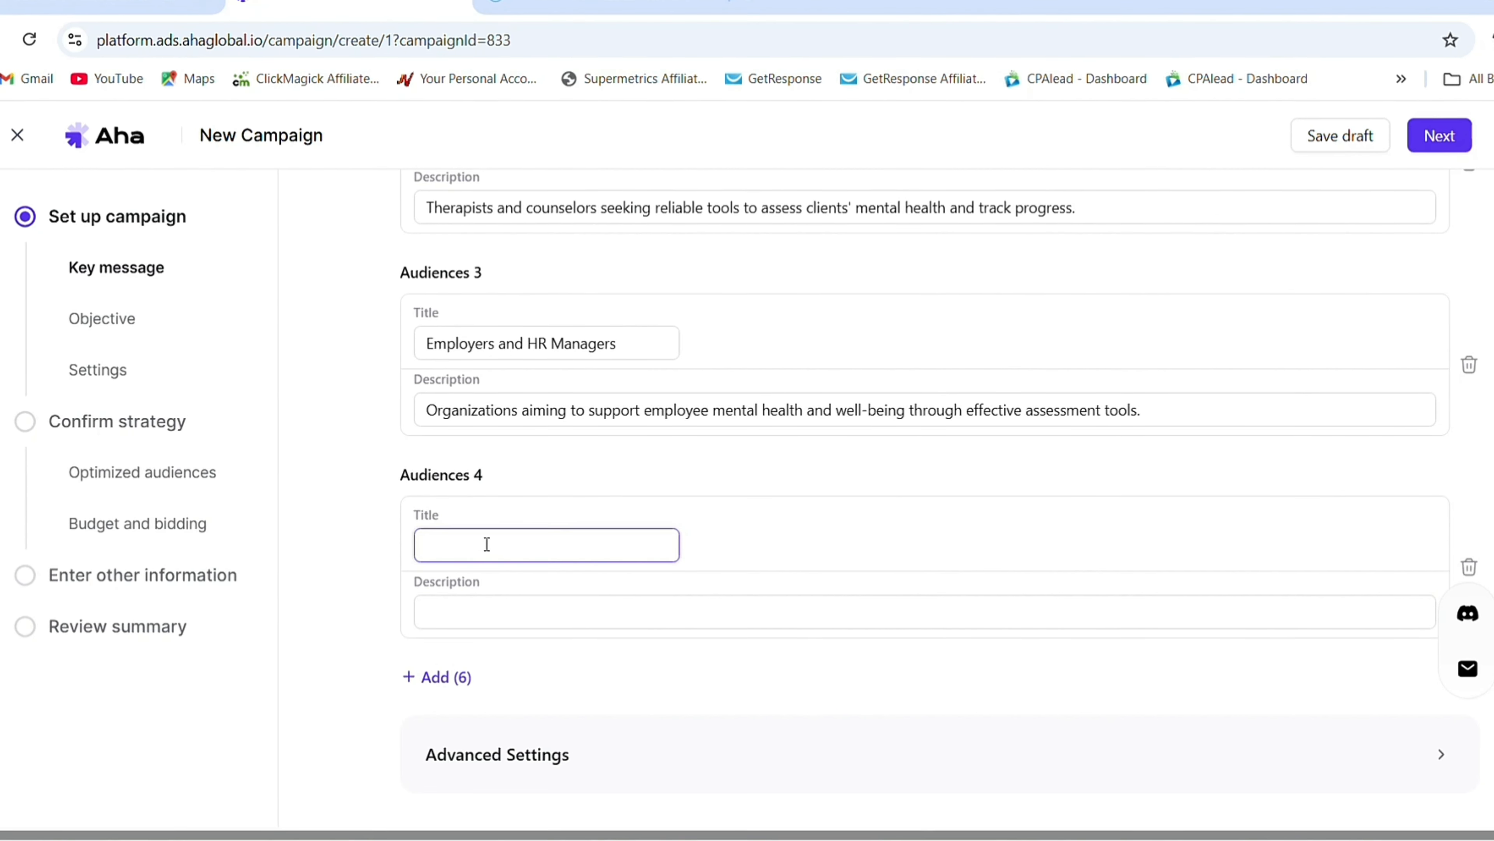
left_click(1467, 574)
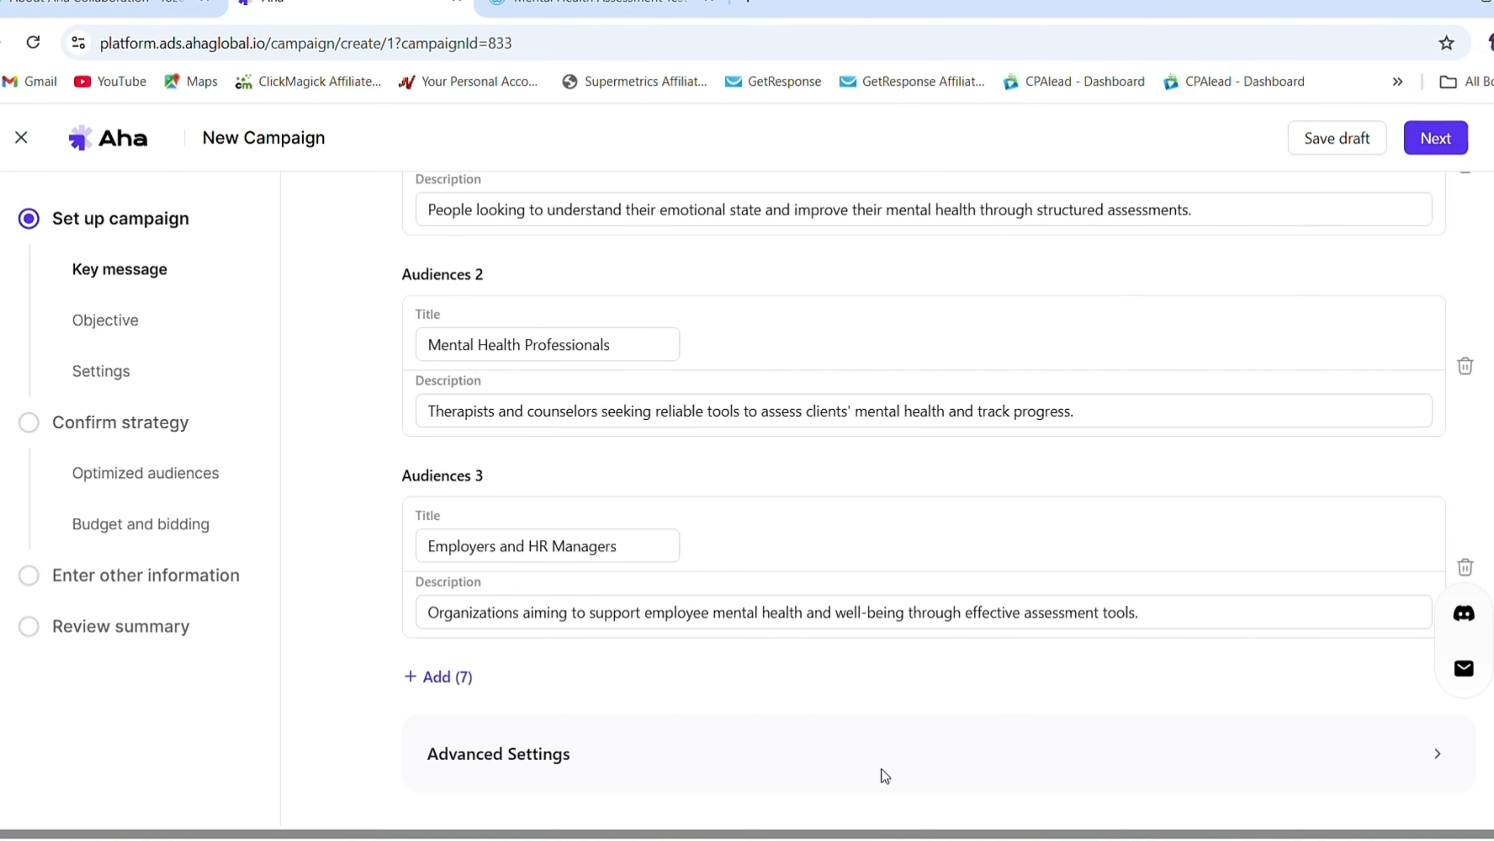
Set the audience ages in the advanced settings to 25-34, 35-44, 45-54 and 55-64, and continue to the campaign objective.
left_click(537, 758)
scroll(878, 787, "down", 3)
left_click(657, 648)
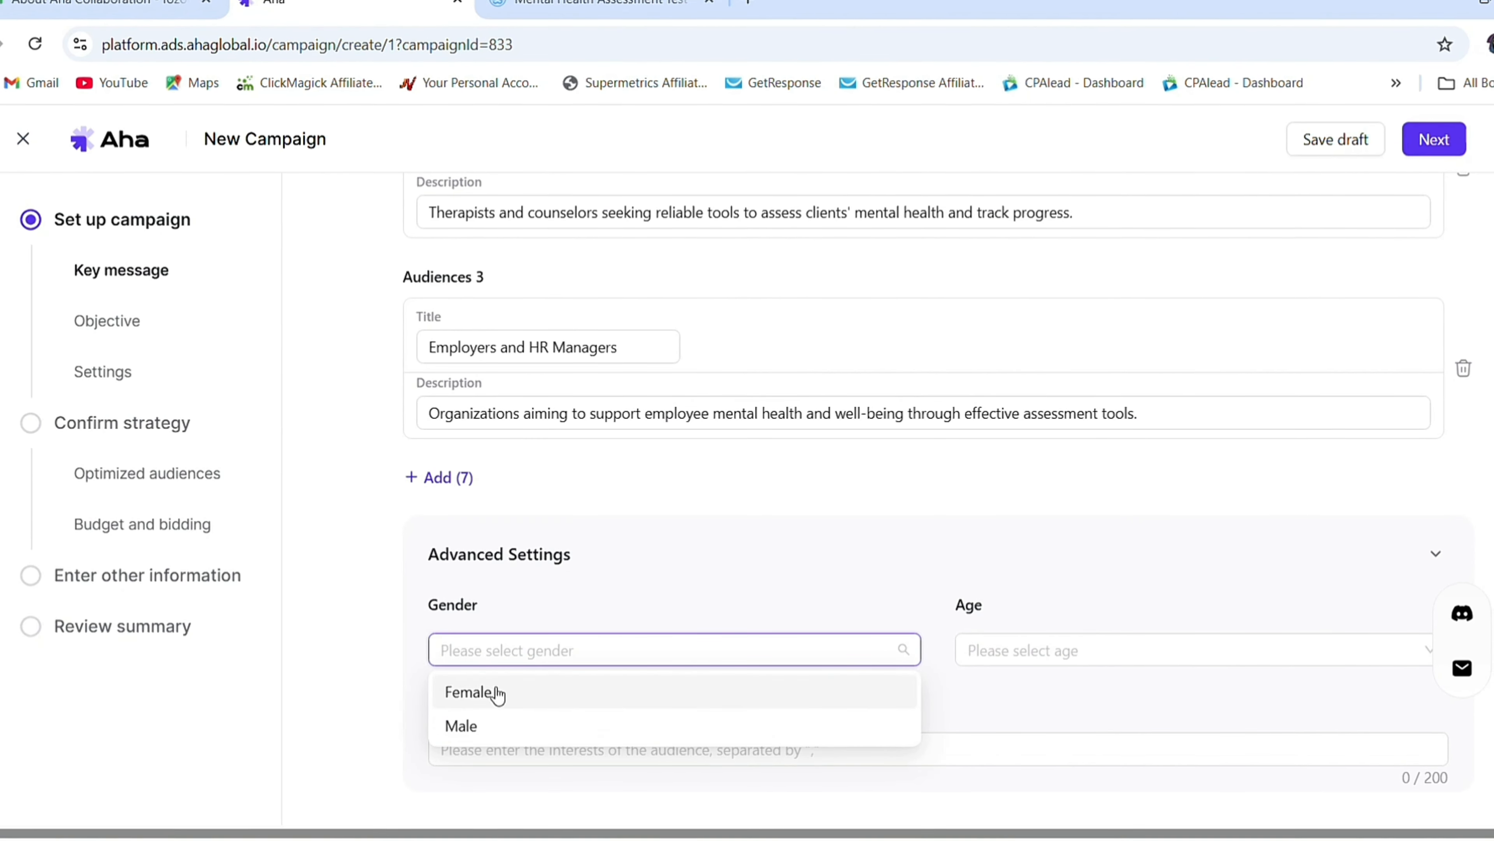
left_click(1005, 648)
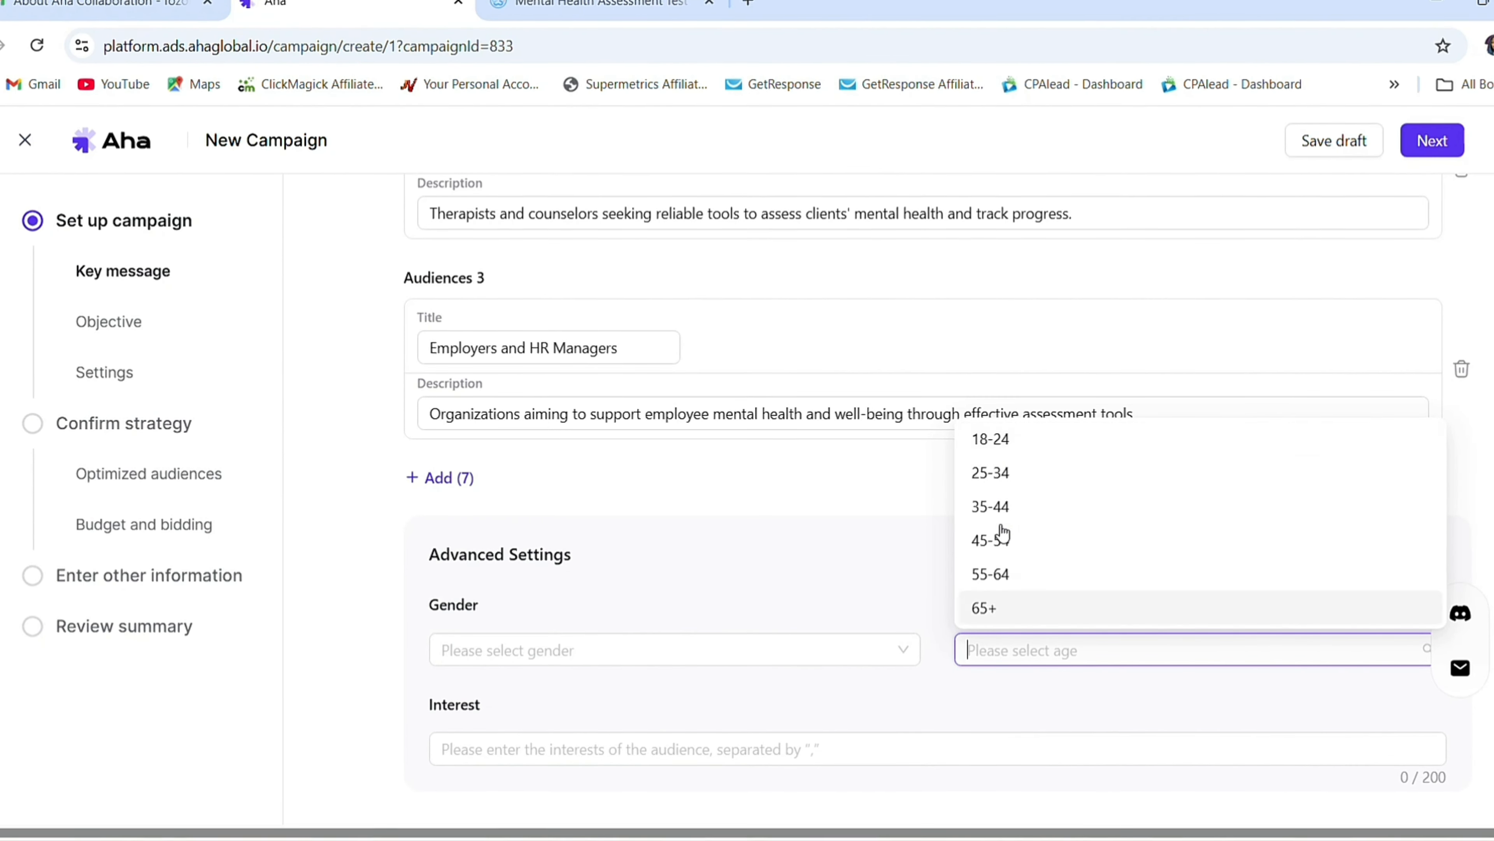
left_click(1002, 509)
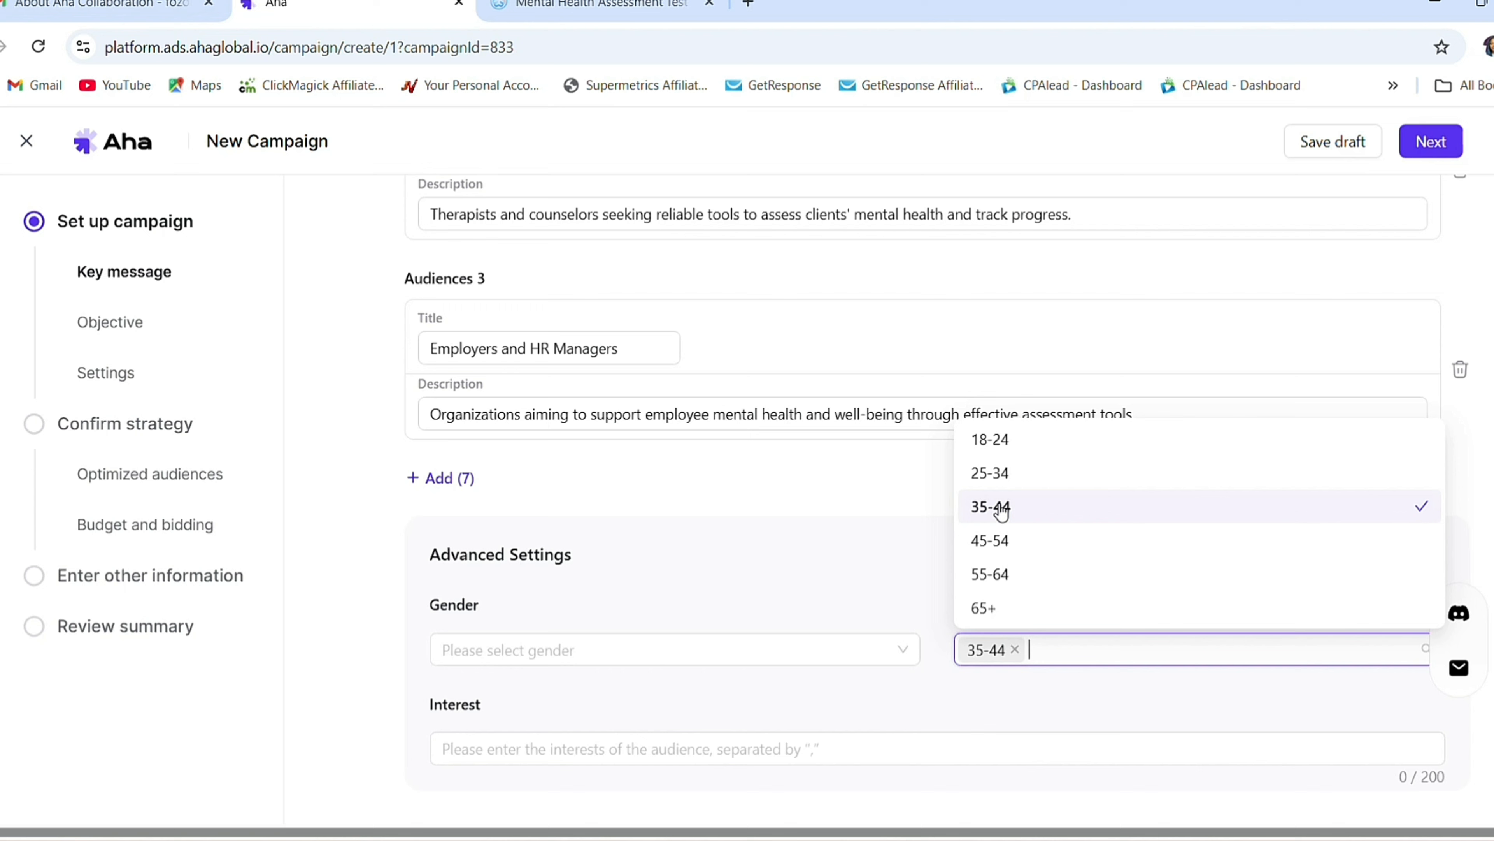
left_click(981, 477)
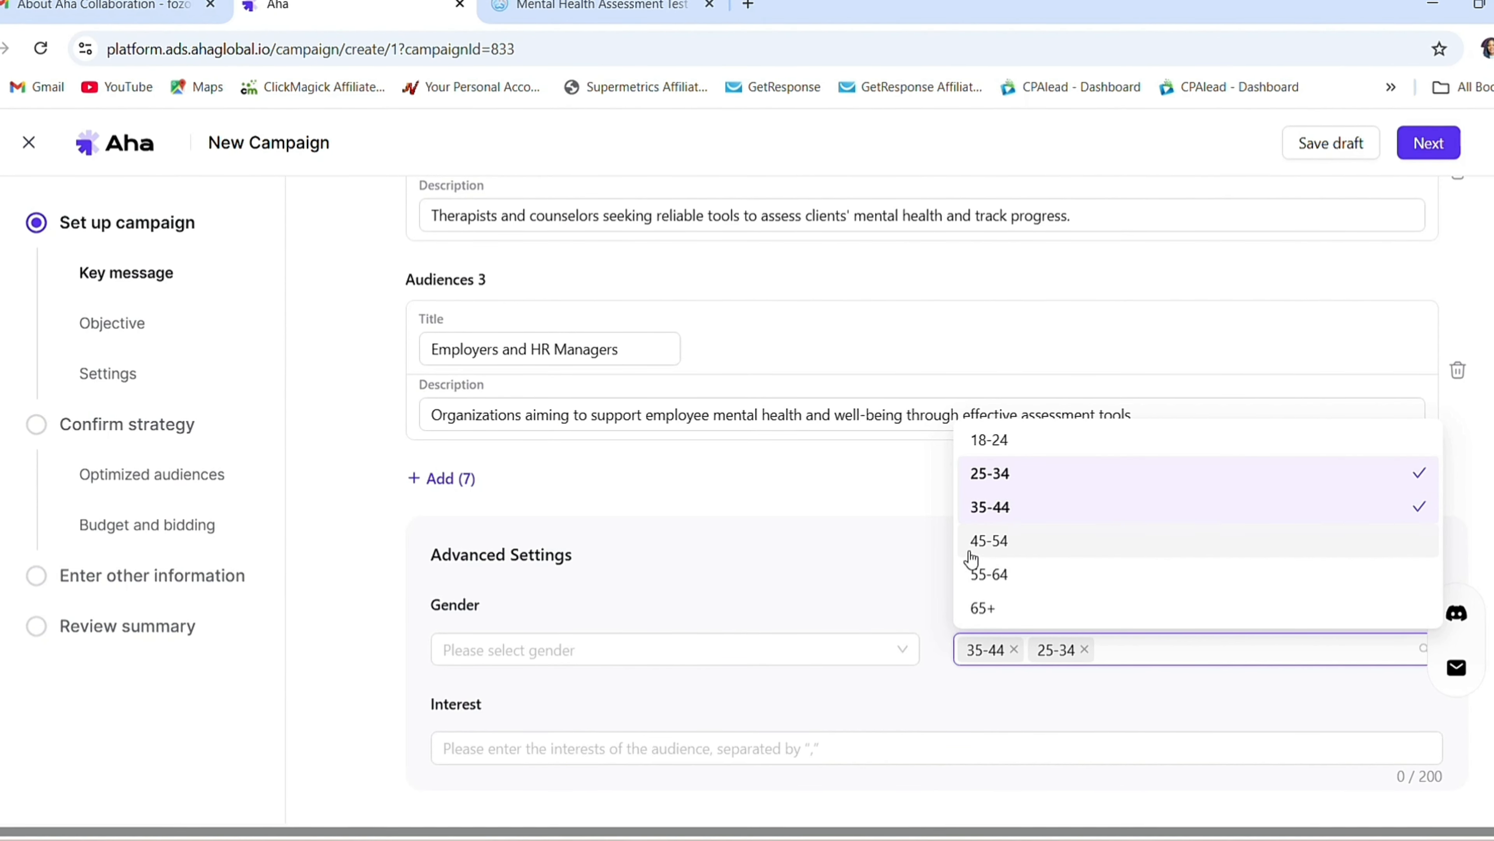
left_click(991, 548)
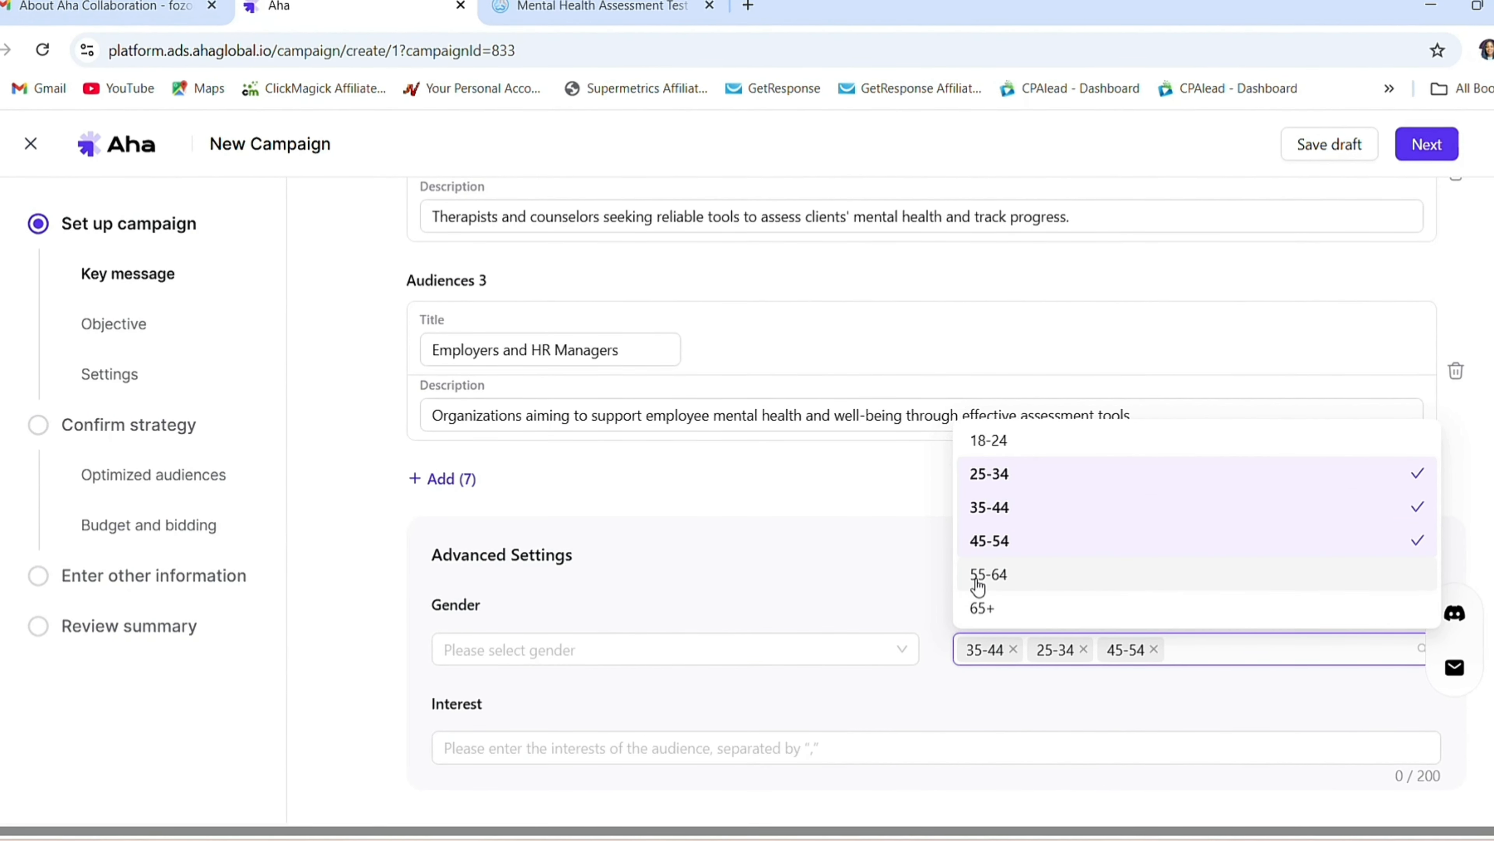
left_click(982, 580)
left_click(910, 699)
left_click(983, 748)
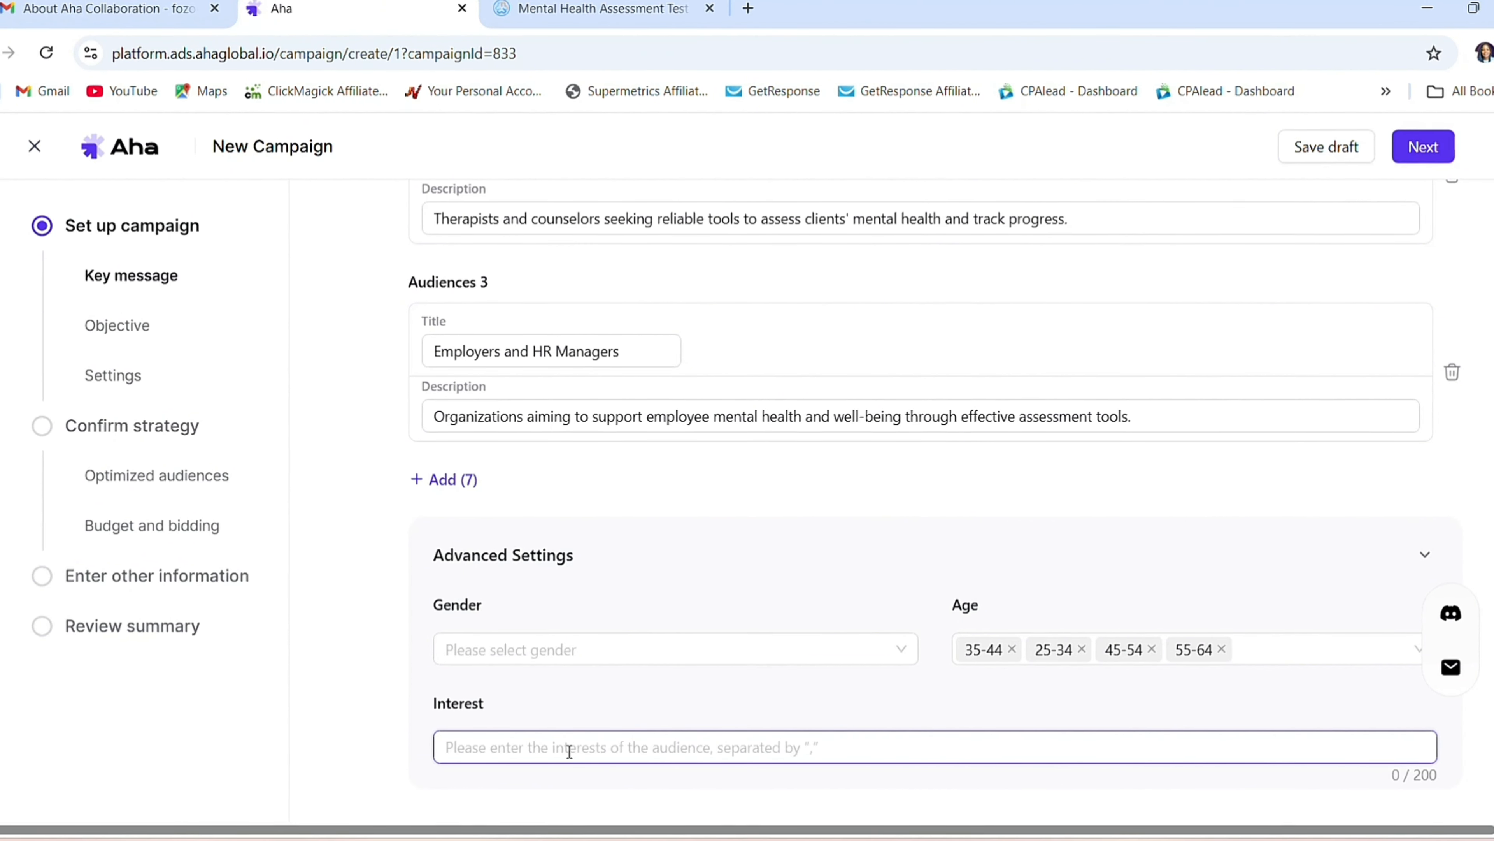
left_click(635, 25)
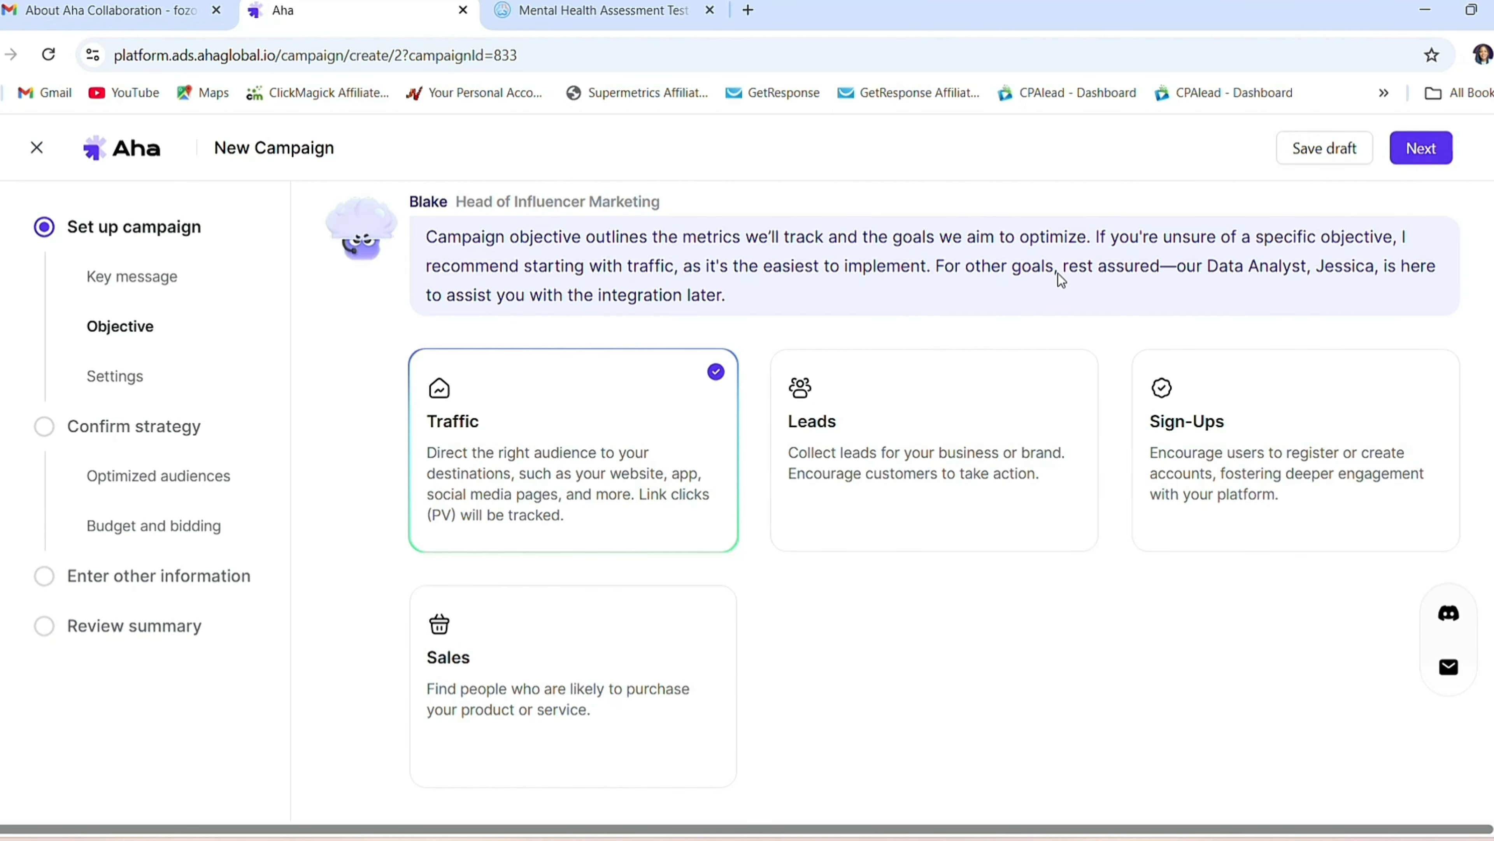
left_click(645, 625)
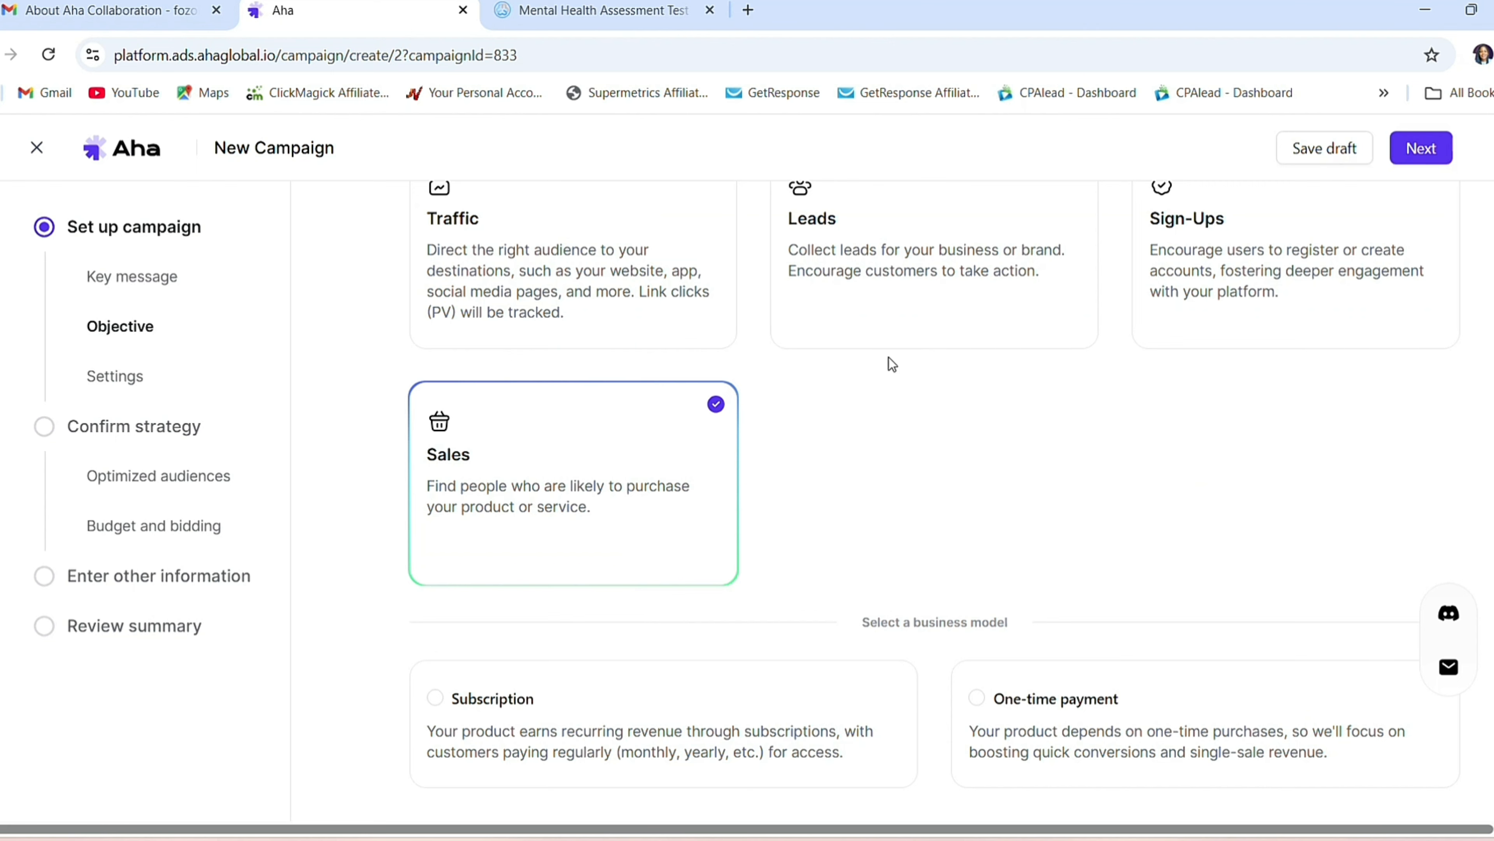
scroll(933, 500, "up", 1)
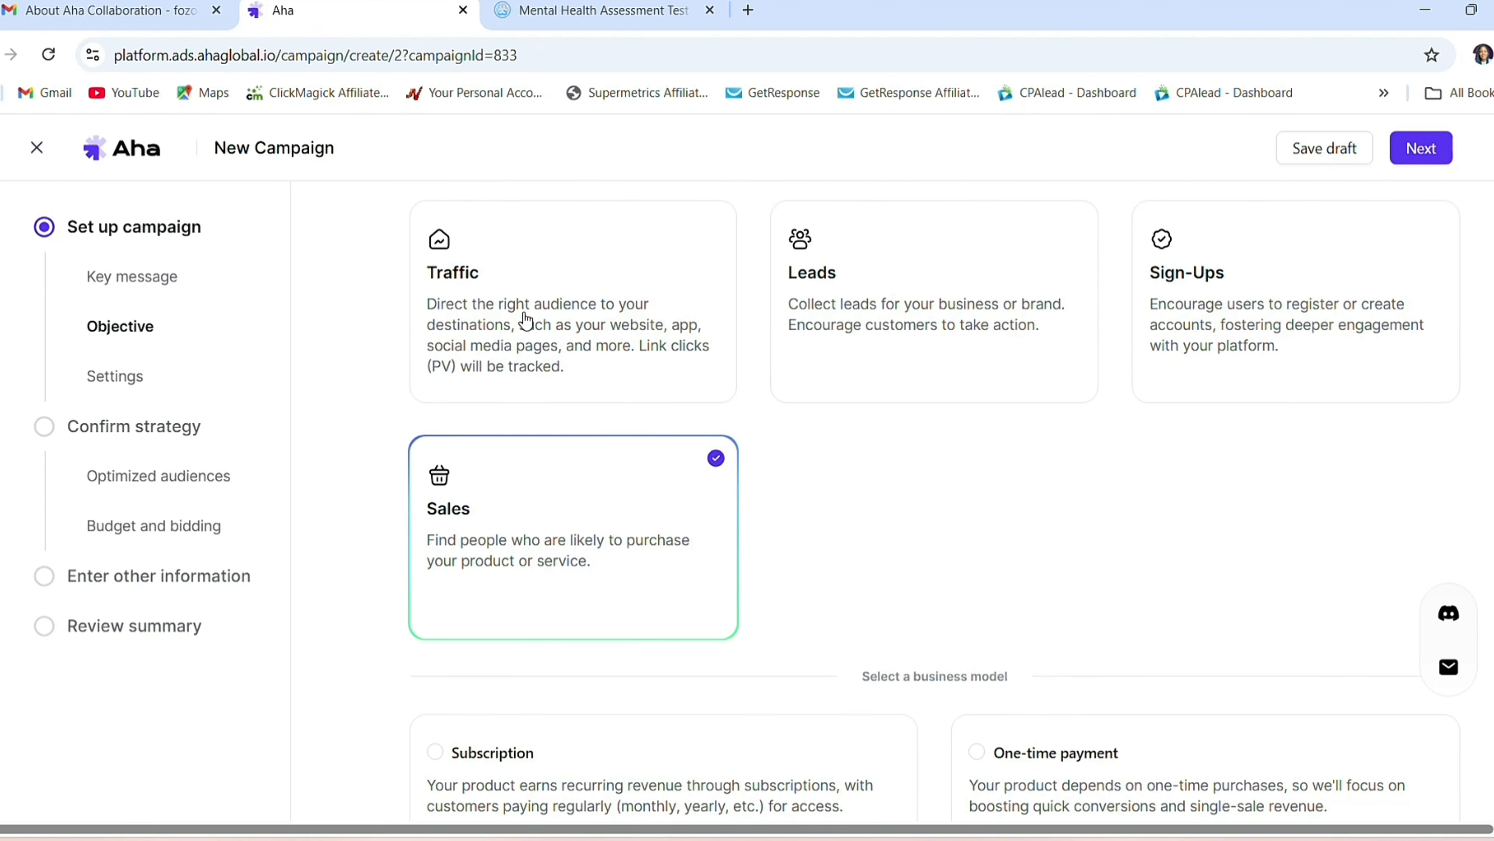
left_click(608, 227)
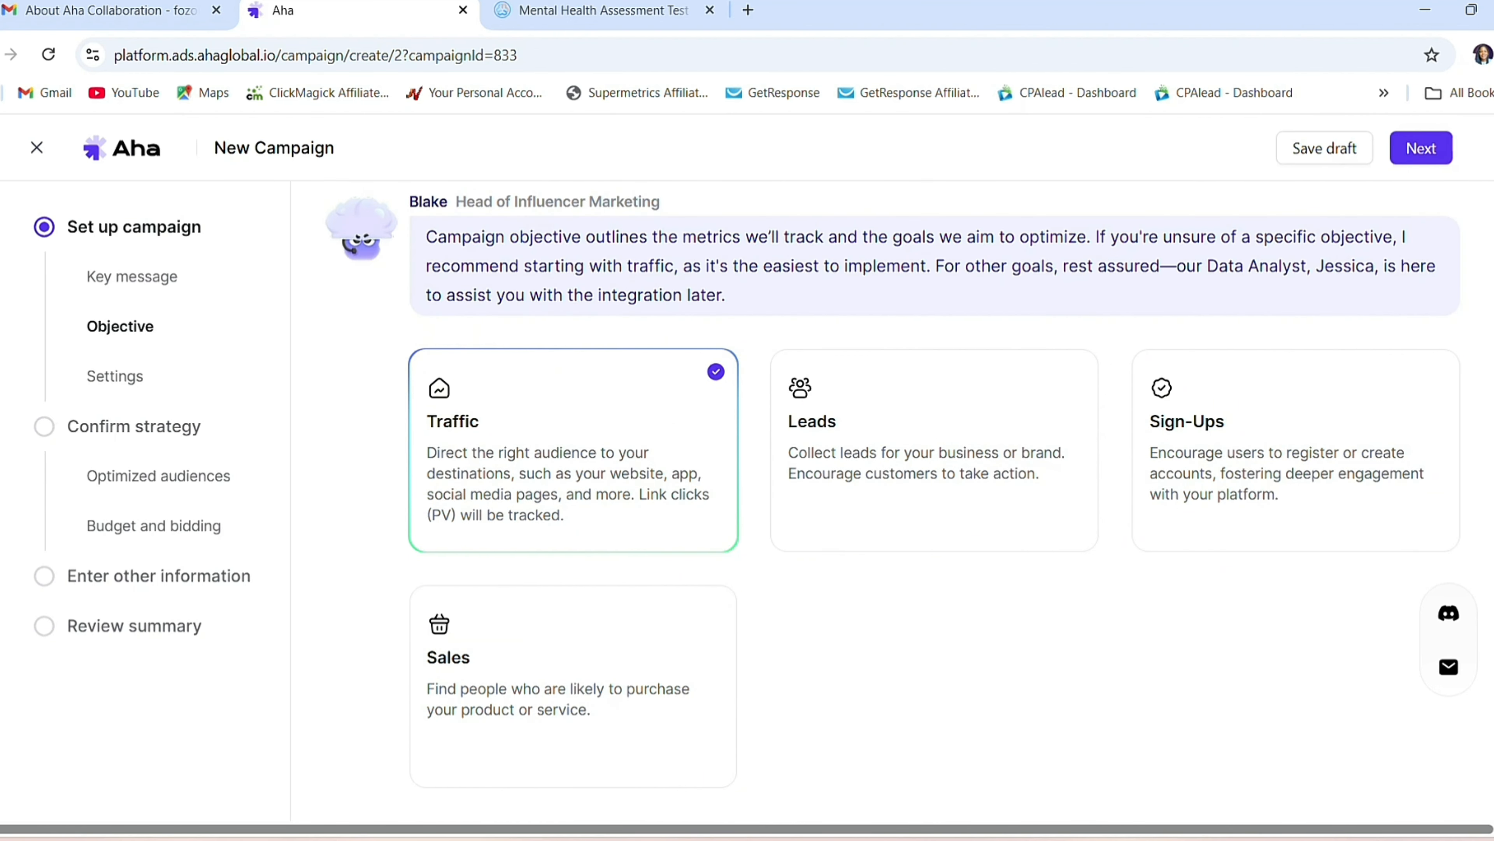
Continue to the campaign settings with the Traffic objective, and remove TikTok videos and YouTube integrated videos from the placements.
left_click(1421, 148)
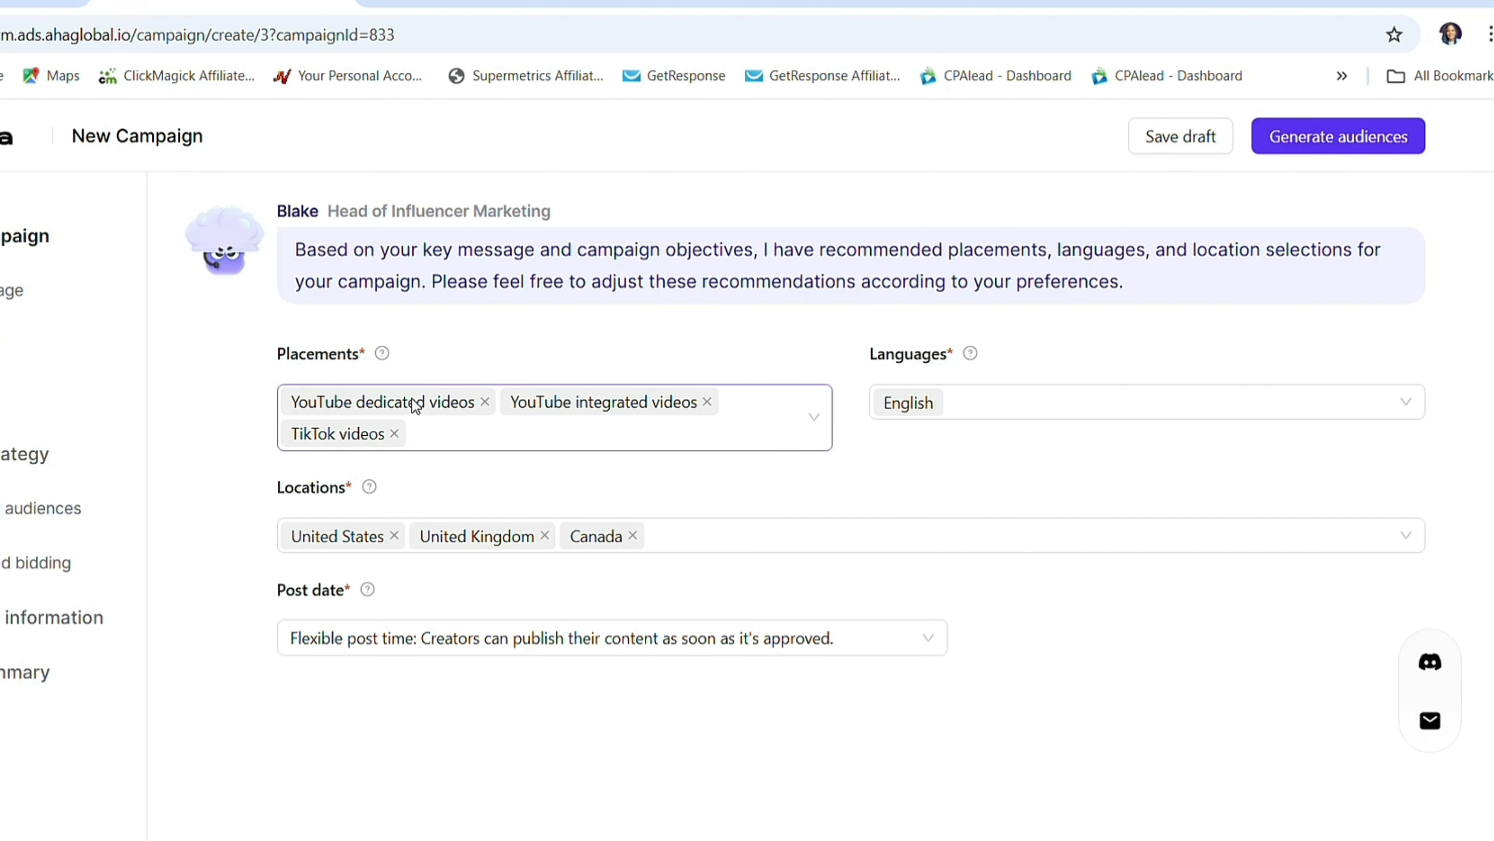
left_click(394, 434)
left_click(707, 403)
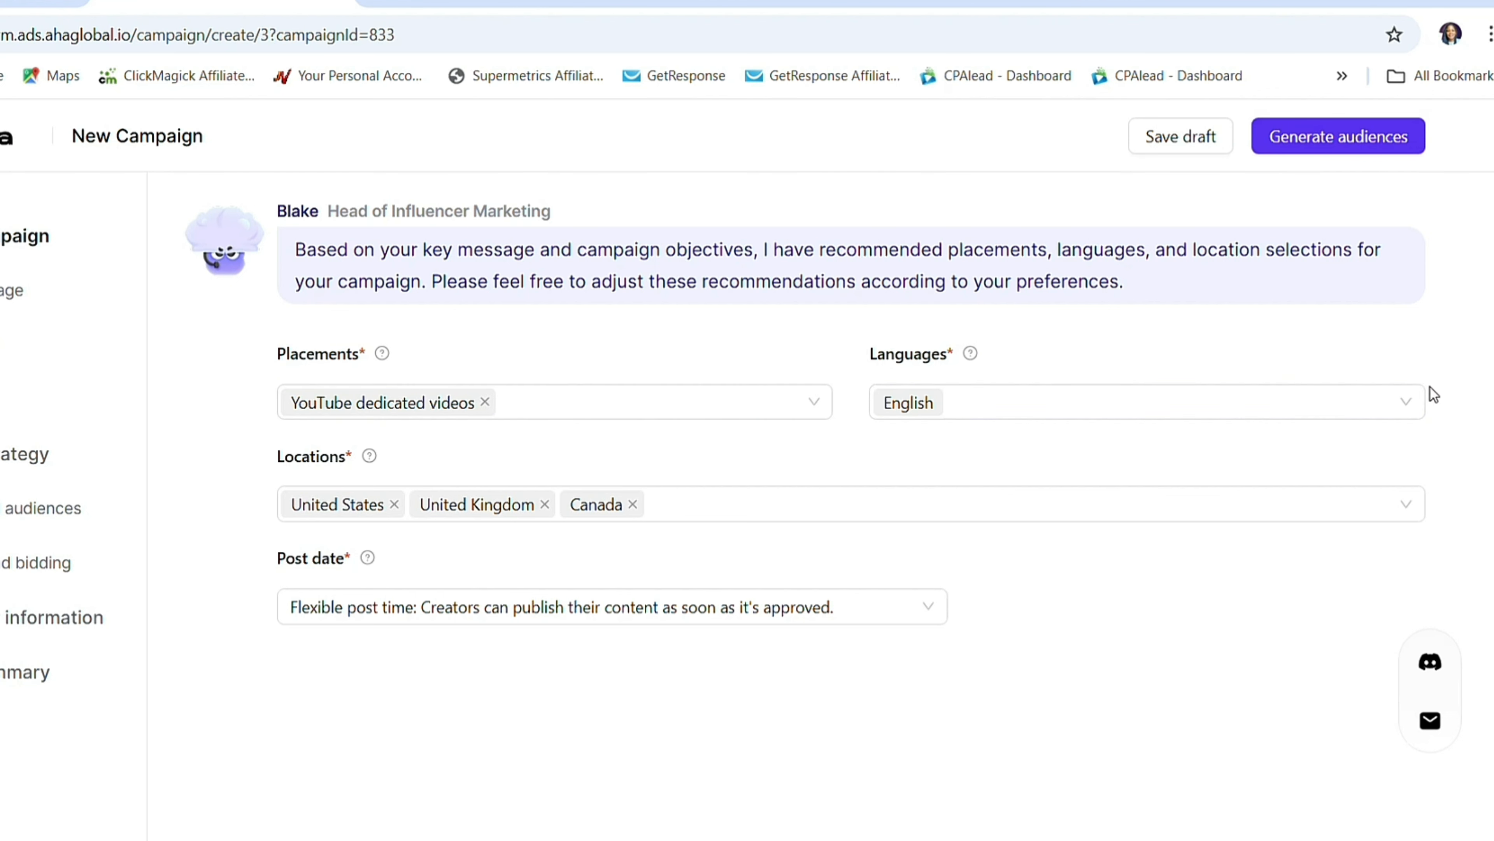
Examine the available campaign languages and target locations, including the countries offered under South Asia and Africa.
left_click(1406, 402)
left_click(1081, 503)
left_click_drag(534, 572, 531, 649)
left_click(504, 568)
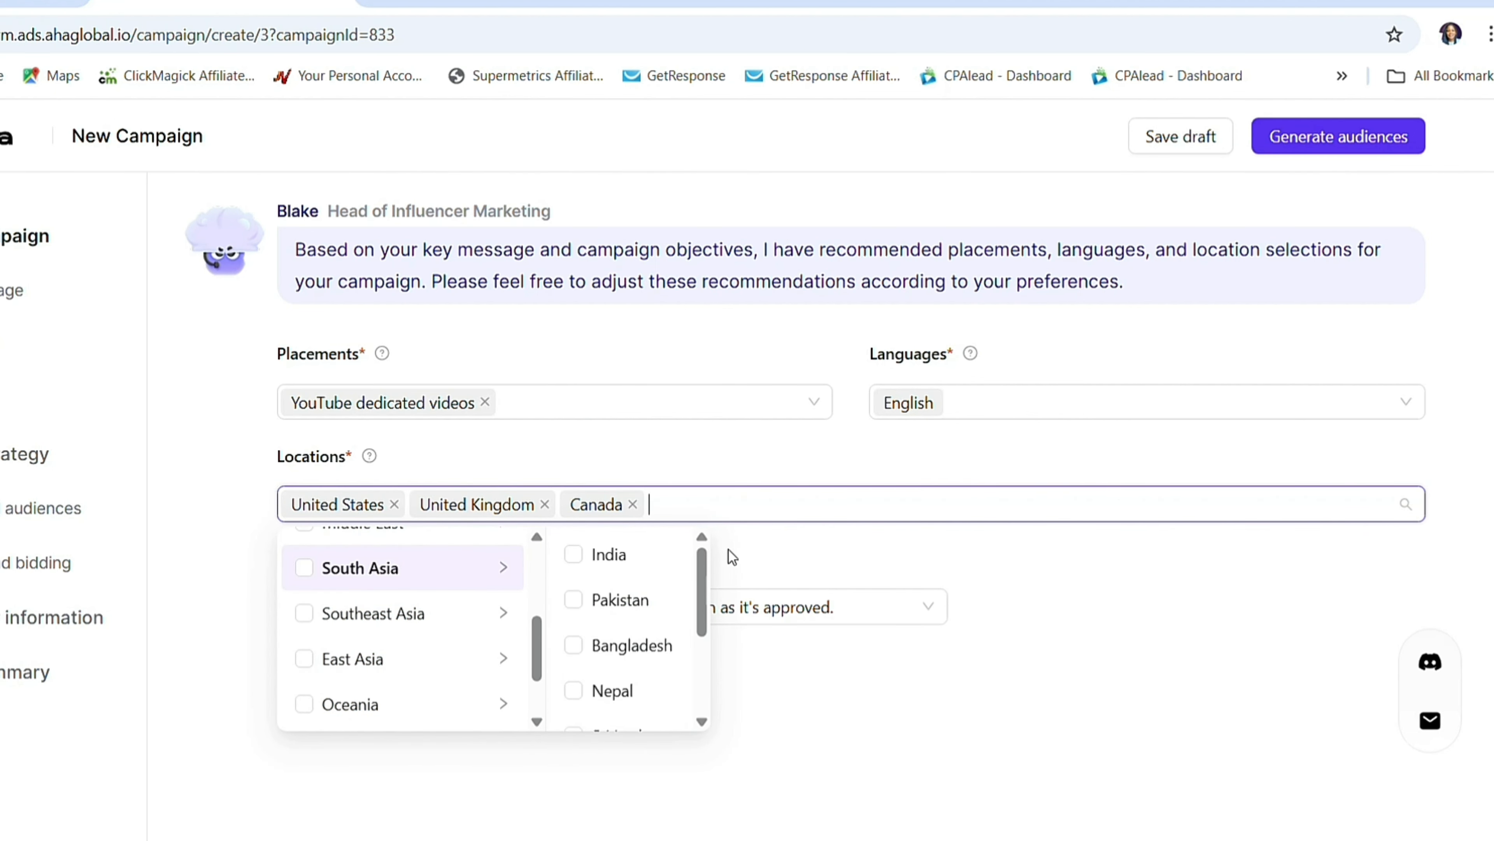
left_click(745, 550)
left_click(778, 502)
left_click_drag(531, 638, 529, 672)
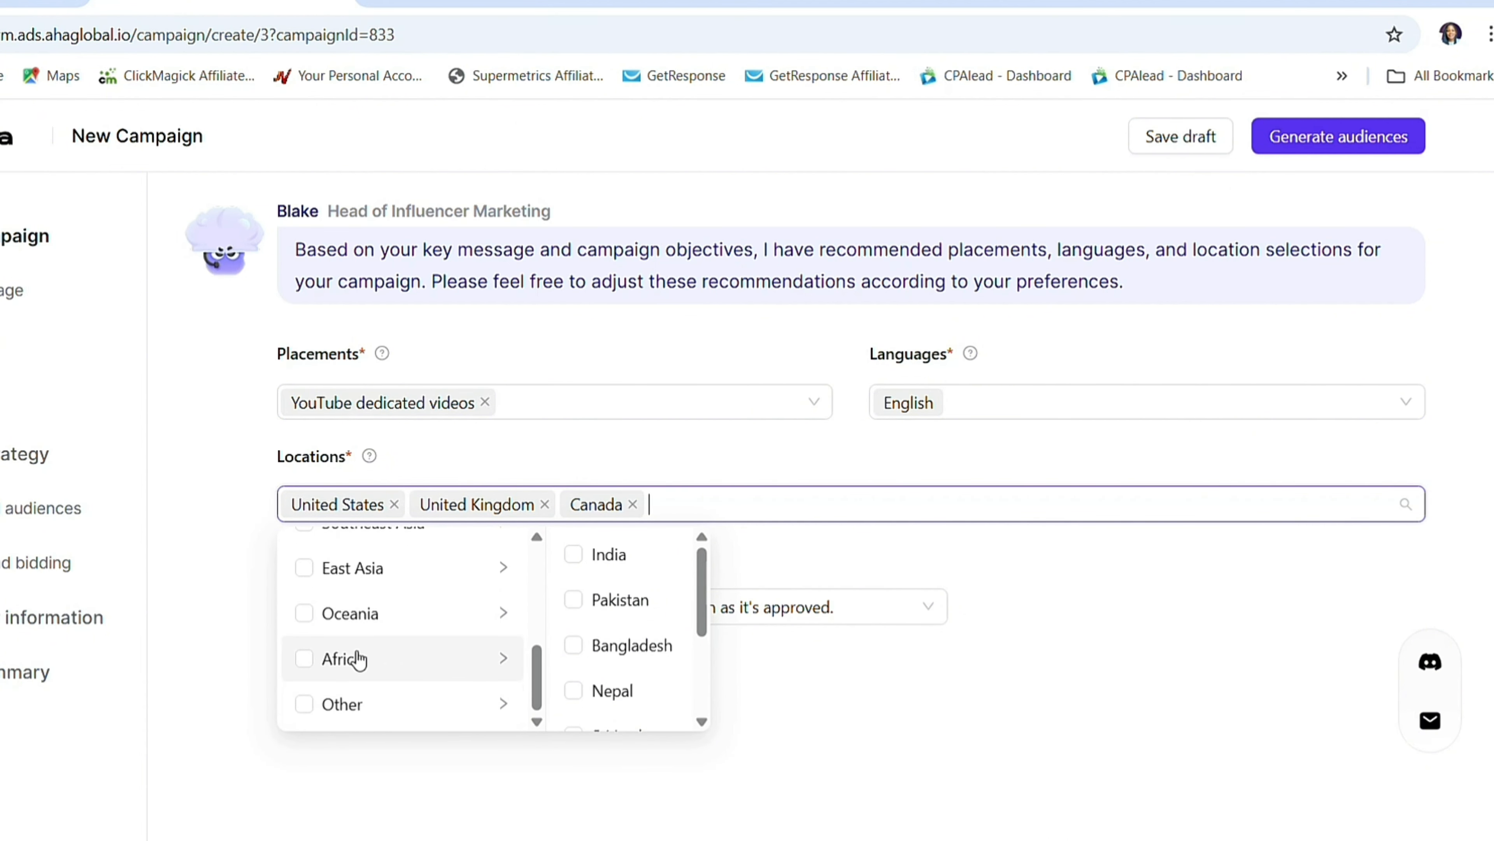
left_click(501, 659)
left_click_drag(862, 557, 852, 605)
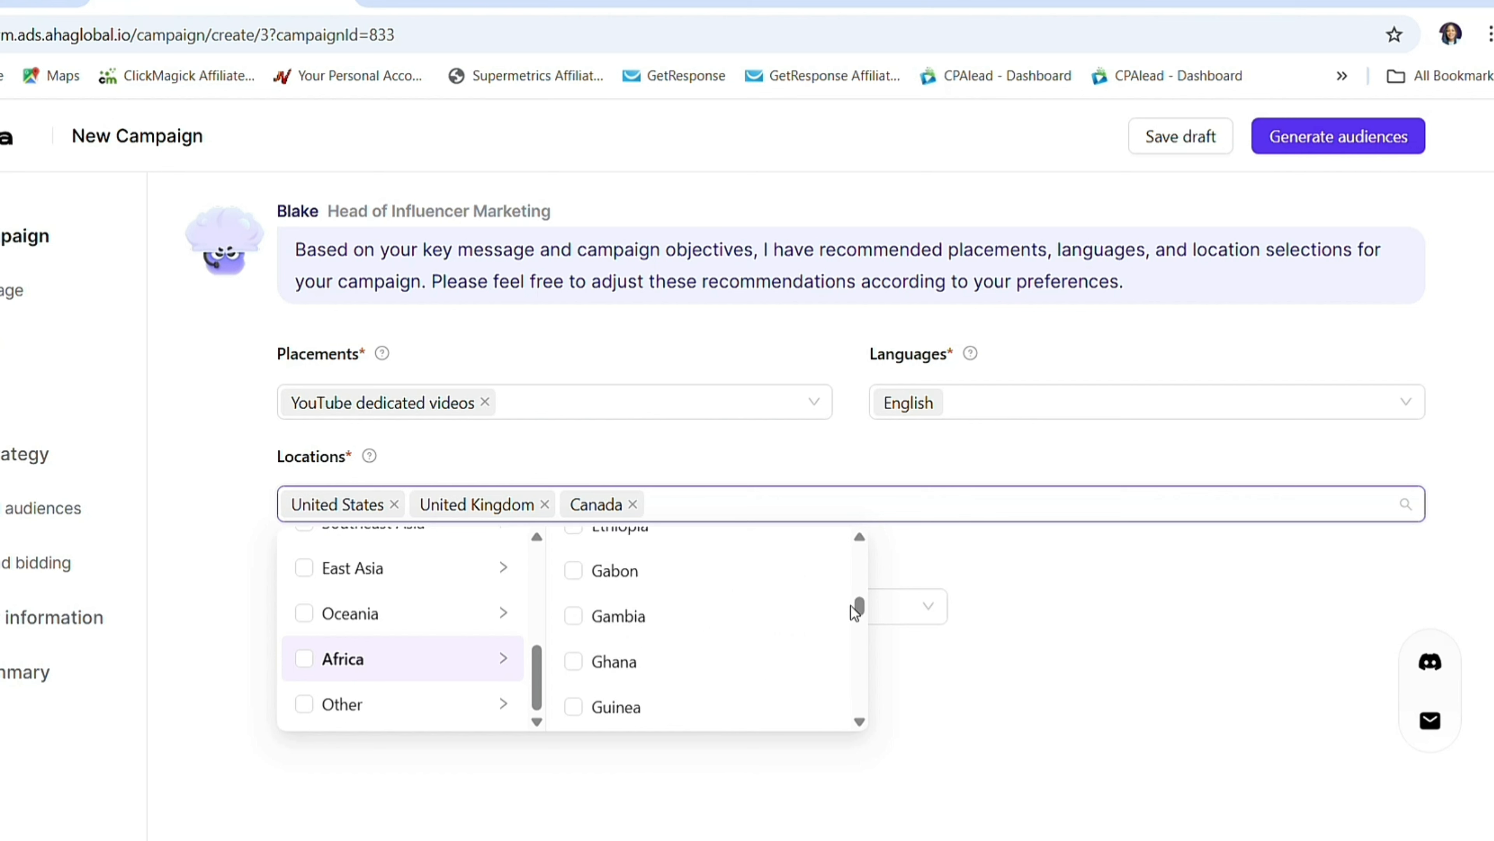
left_click(1089, 582)
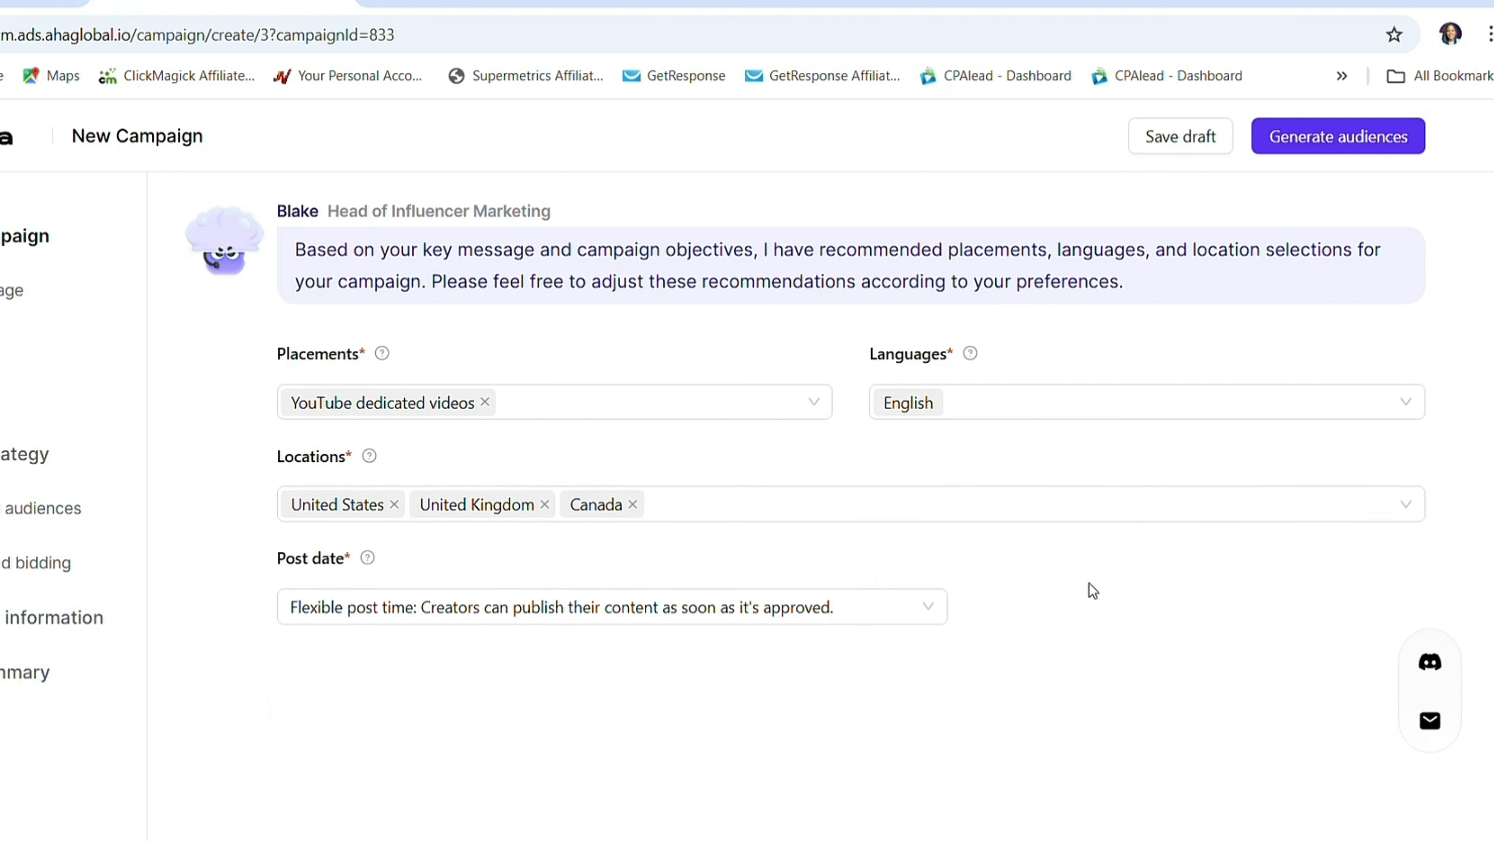
Remove the United Kingdom and Canada from the target locations, keeping only the United States.
left_click(544, 503)
left_click(482, 505)
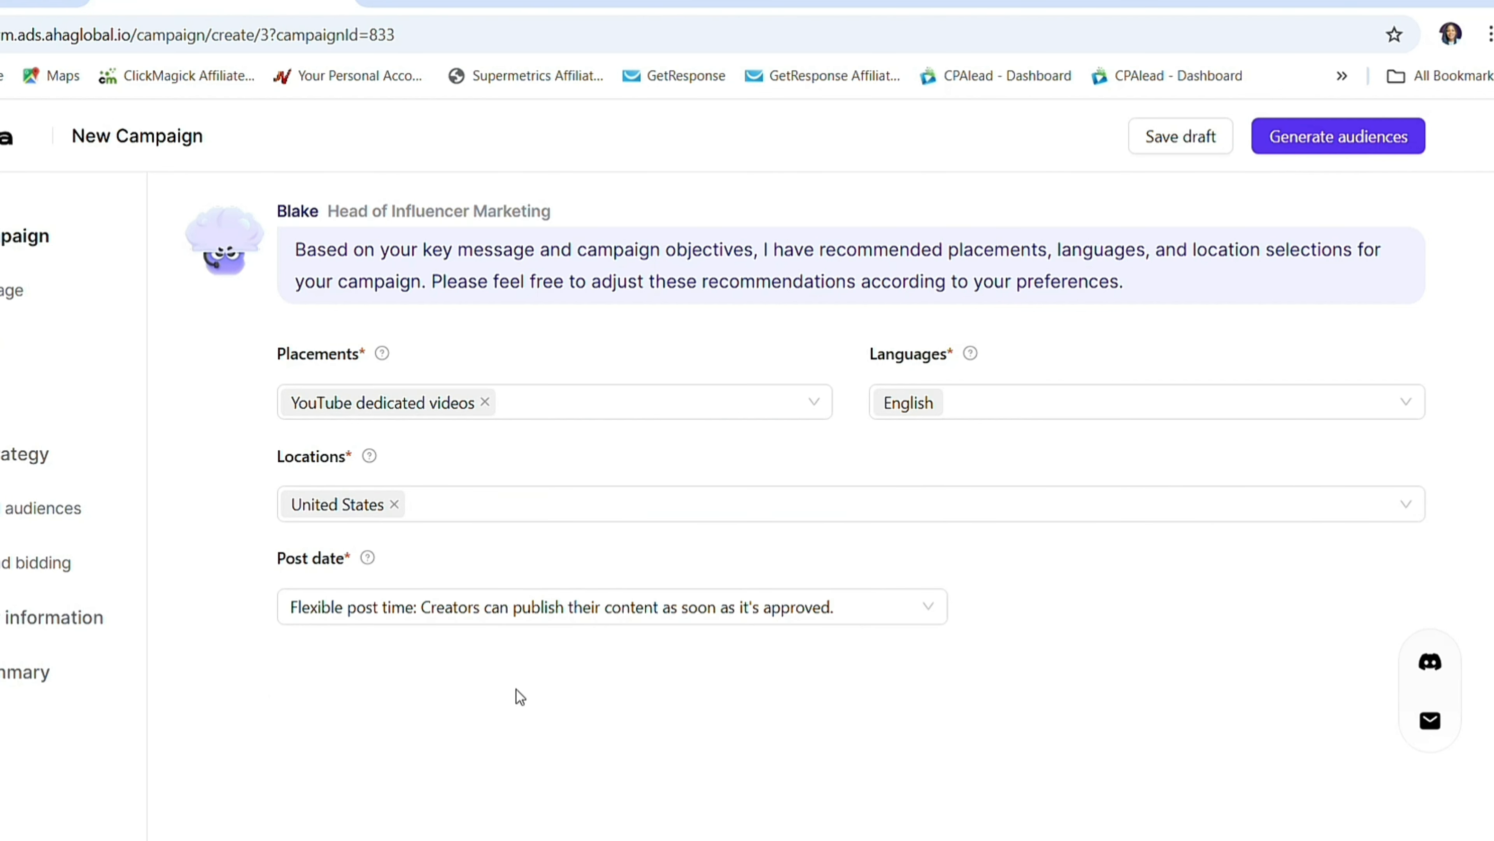